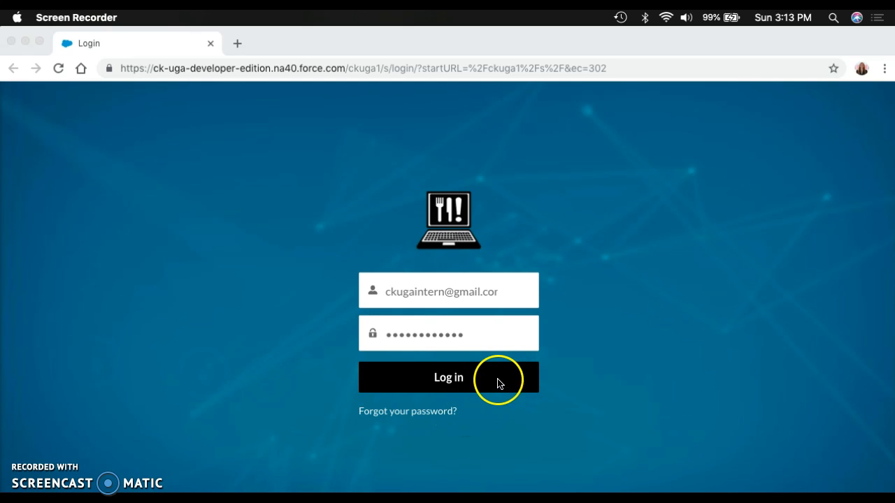
Step: Log in with the filled-in credentials and start a new client delivery record
left_click(465, 381)
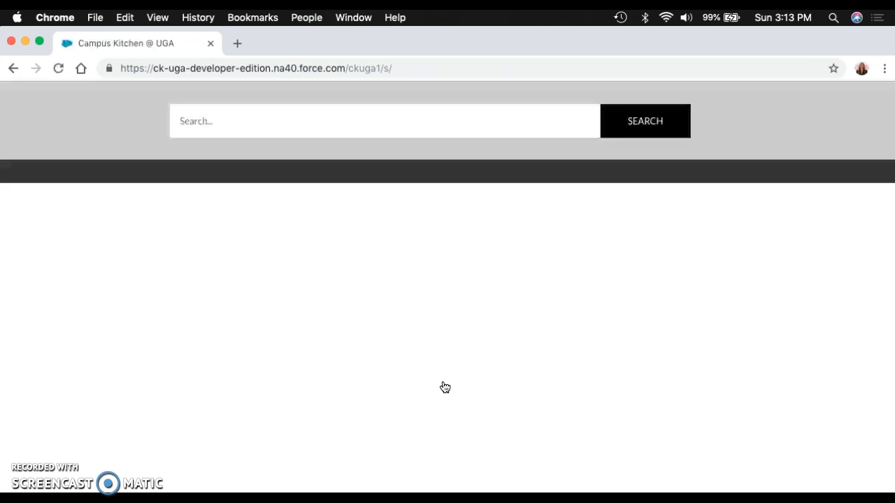
left_click(338, 240)
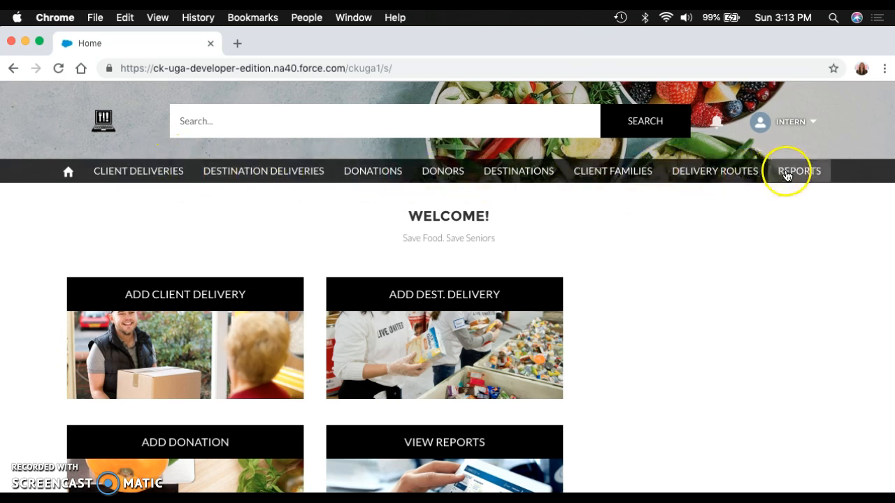
left_click(142, 175)
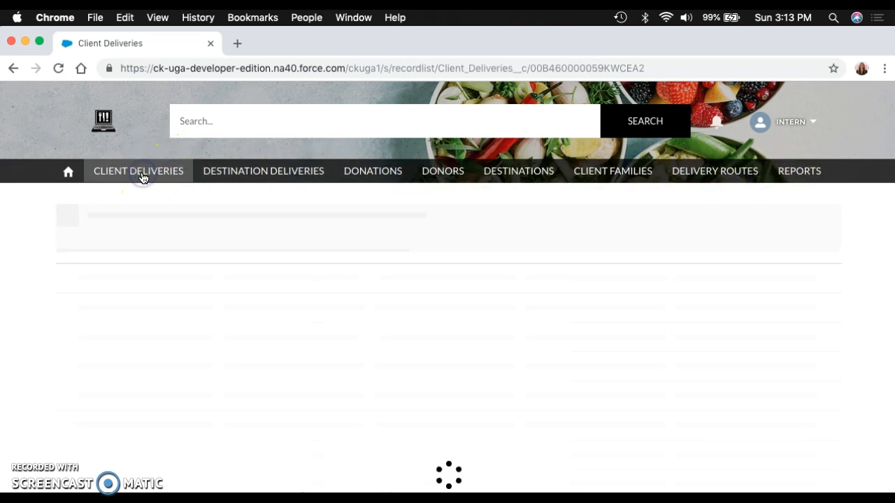
left_click(727, 215)
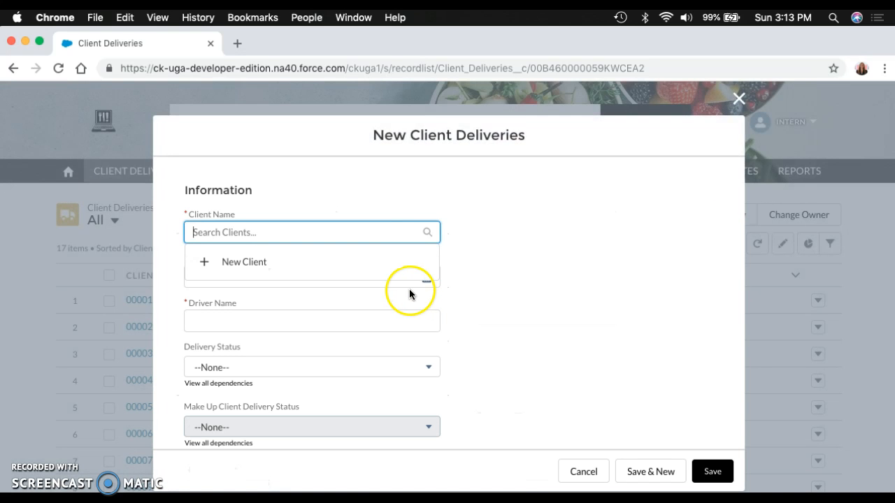
left_click(355, 223)
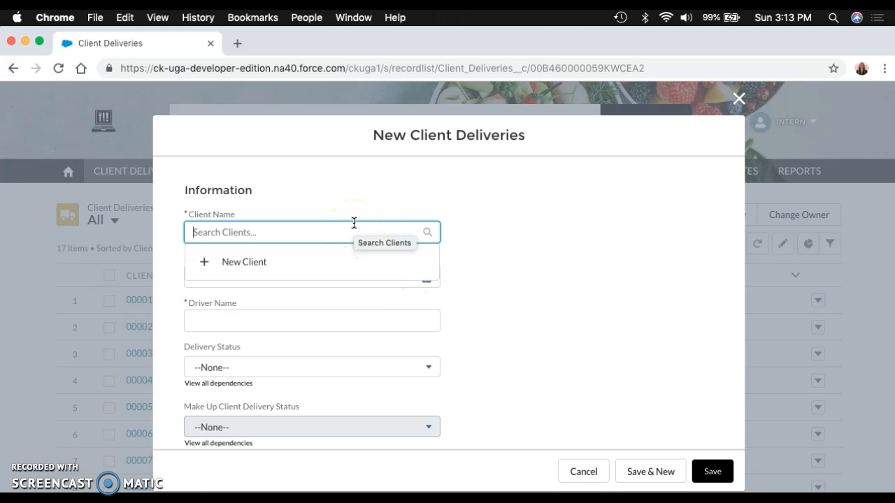
type("rayne")
left_click(287, 214)
key("BackSpace")
key("BackSpace")
key("BackSpace")
key("BackSpace")
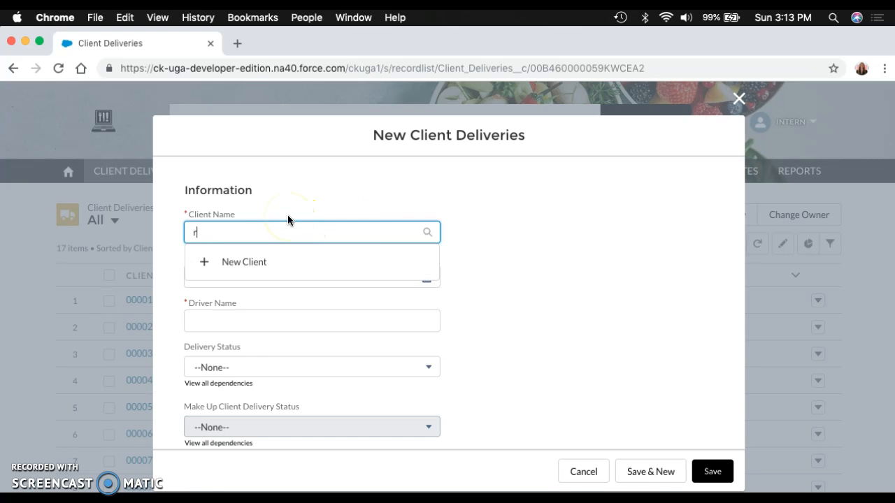
Step: Look through the fields of the blank new client form and close it without creating a client
left_click(271, 217)
left_click(230, 264)
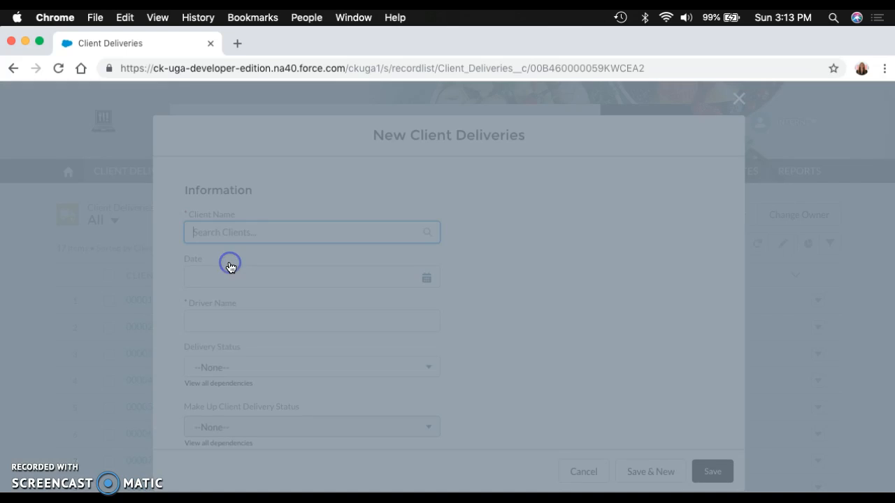
scroll(362, 267, "down", 2)
scroll(362, 267, "down", 5)
scroll(362, 265, "up", 6)
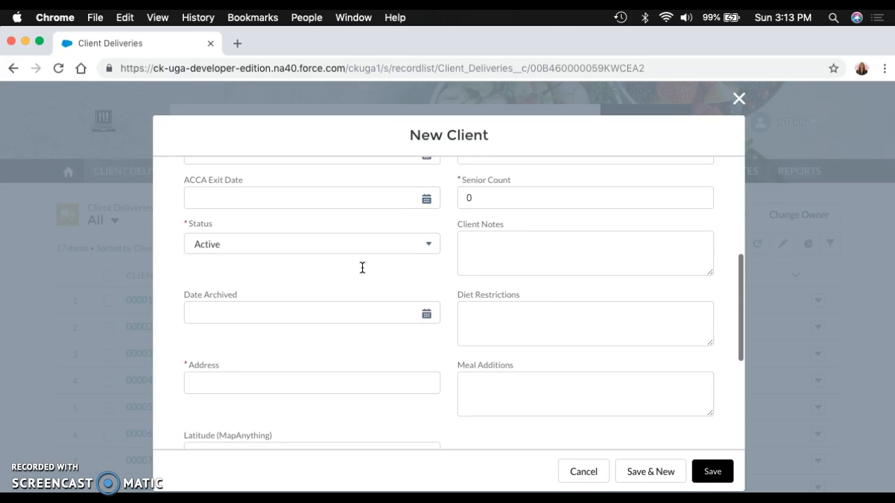
left_click(740, 99)
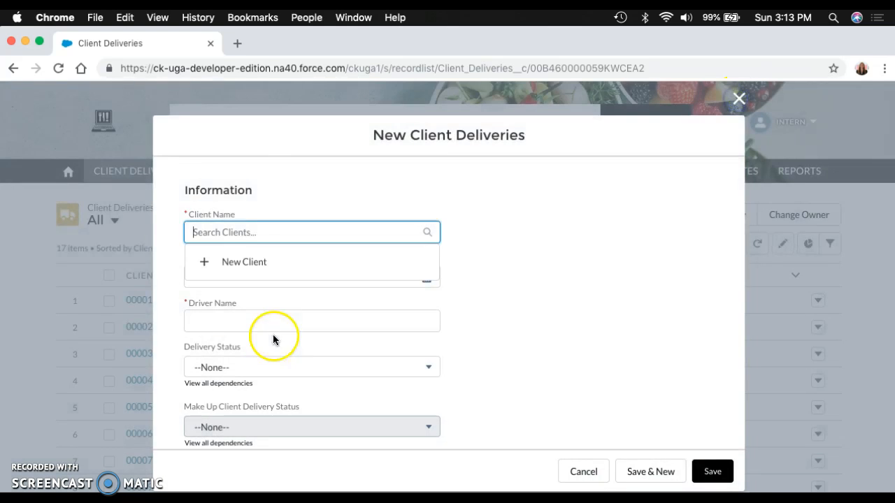
Step: Fill in the client delivery with the existing client's name, the date 11/25/2018 and the driver's name
type("rayne")
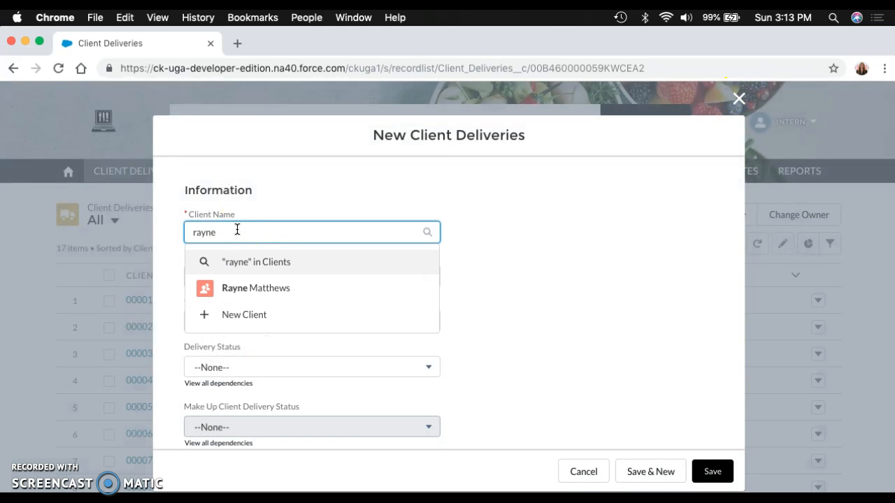
left_click(252, 287)
left_click(279, 282)
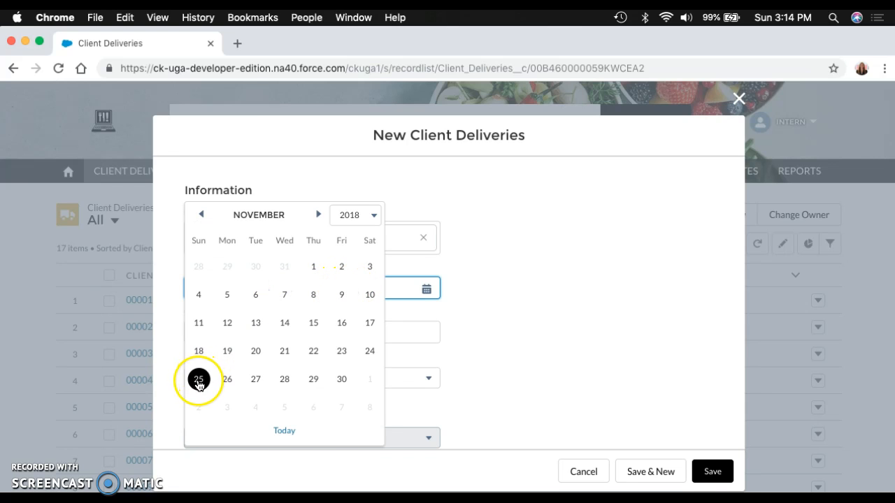
left_click(199, 382)
left_click(225, 332)
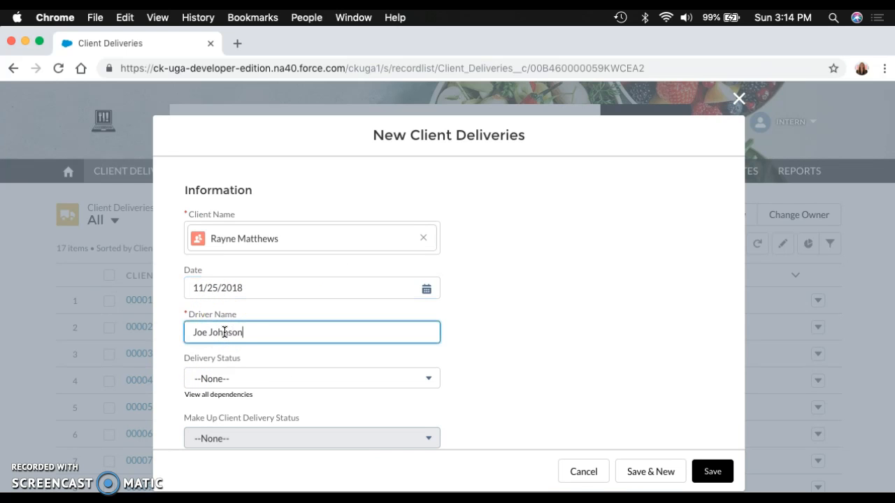
Step: Set the delivery status to Successful and the make-up client delivery status to N/A
scroll(281, 334, "down", 2)
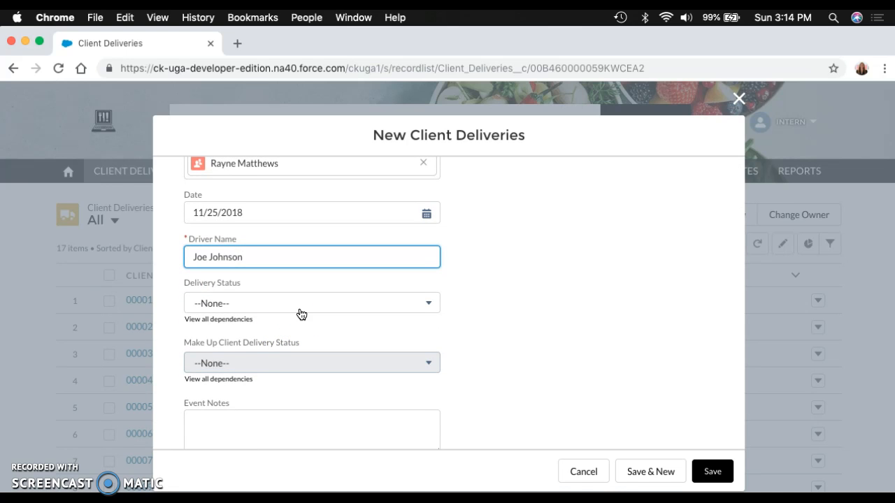
left_click(297, 305)
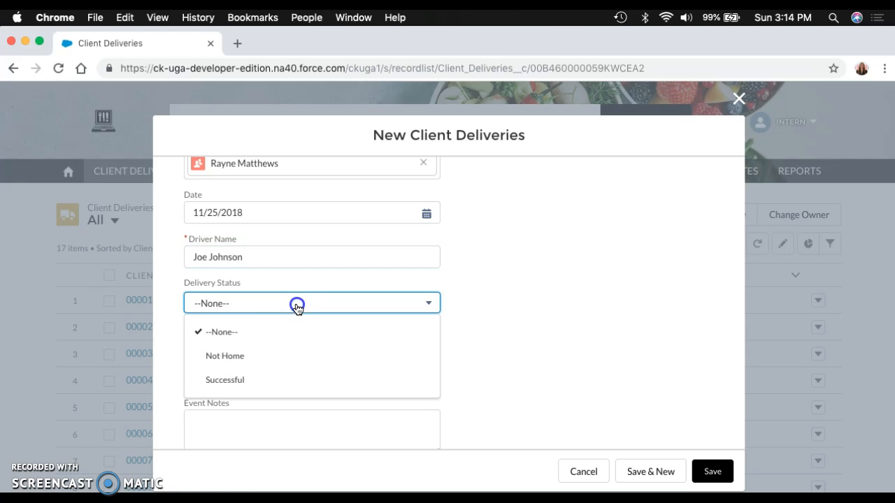
left_click(269, 382)
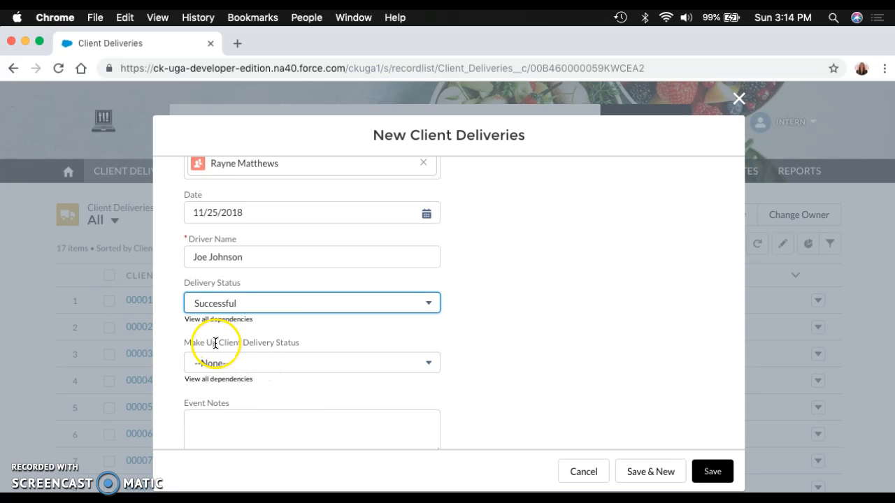
left_click(244, 362)
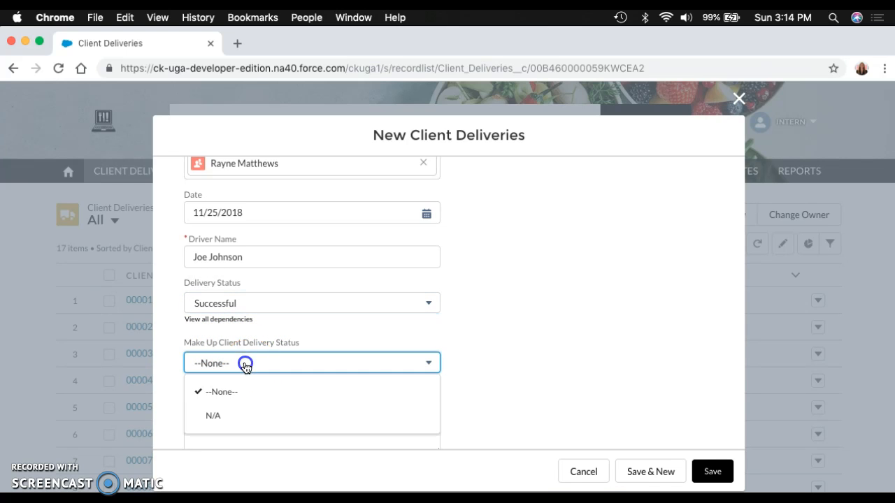
left_click(225, 416)
Step: Change the delivery status to Not Home and set the make-up client delivery status to Scheduled
left_click(223, 304)
left_click(234, 357)
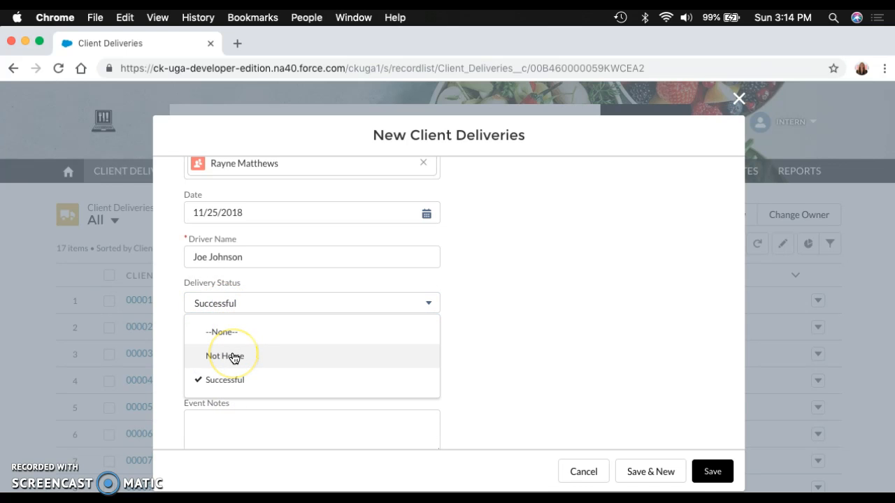
left_click(234, 357)
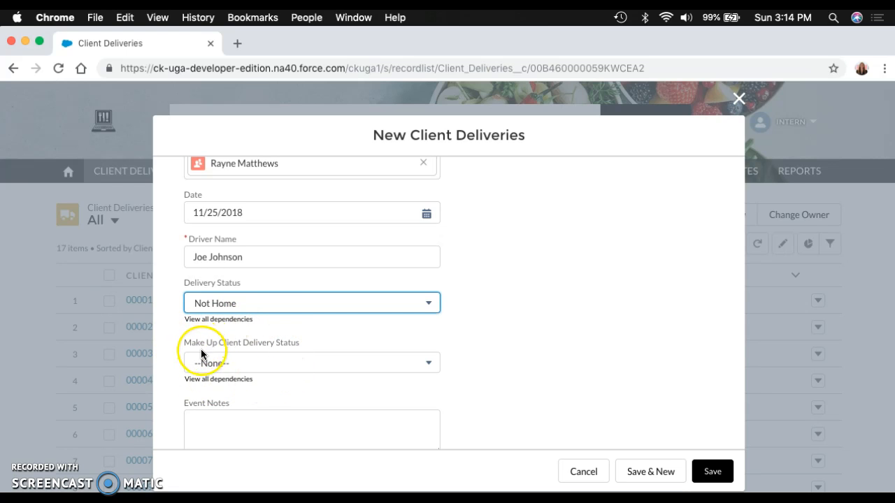
left_click(243, 363)
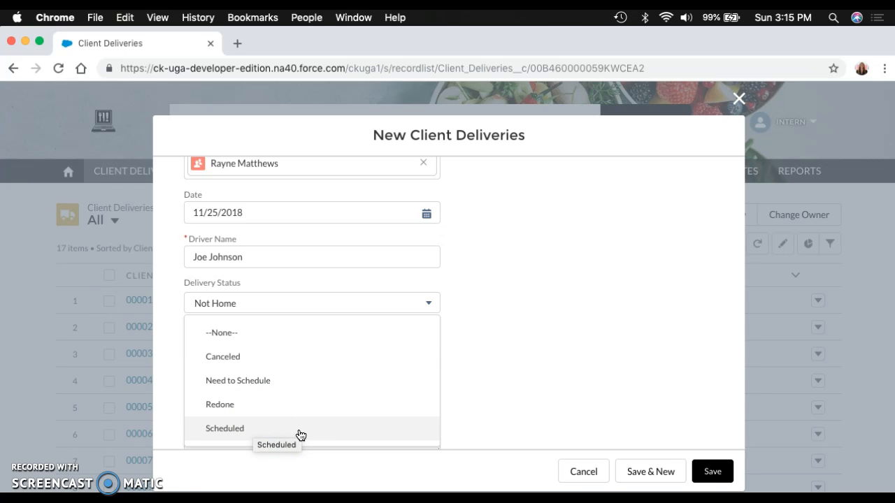
left_click(276, 433)
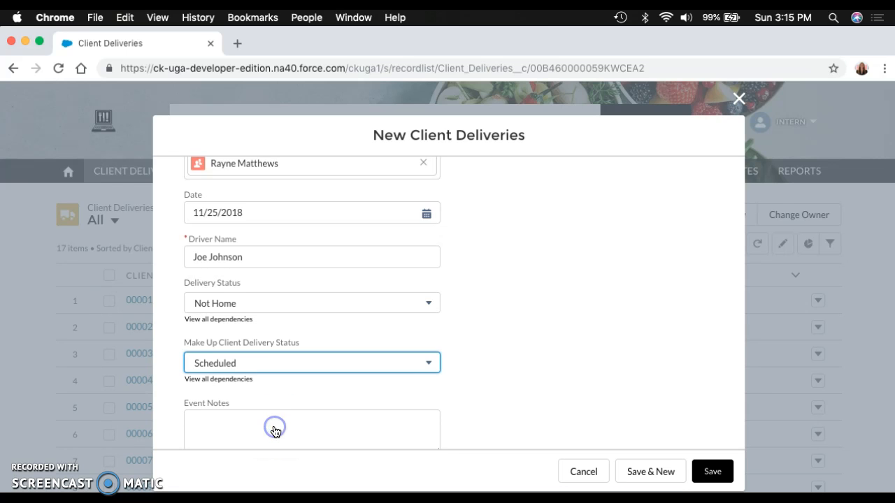
Step: Add the event note "Make-up delivery is rescheduled for 11/27 at 3:30pm." and save the client delivery
scroll(267, 395, "down", 2)
left_click(252, 403)
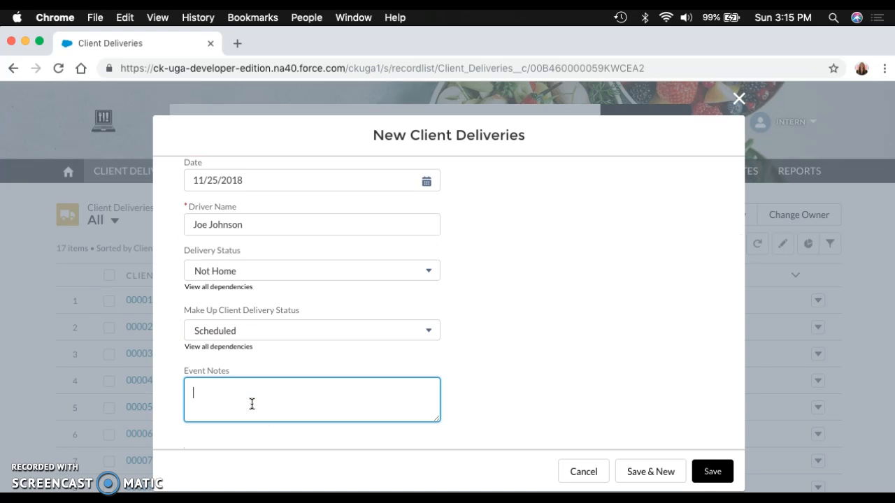
type("Make-up deliver")
type("y to ")
type("s rescheduled fo")
type("r 11/27 a")
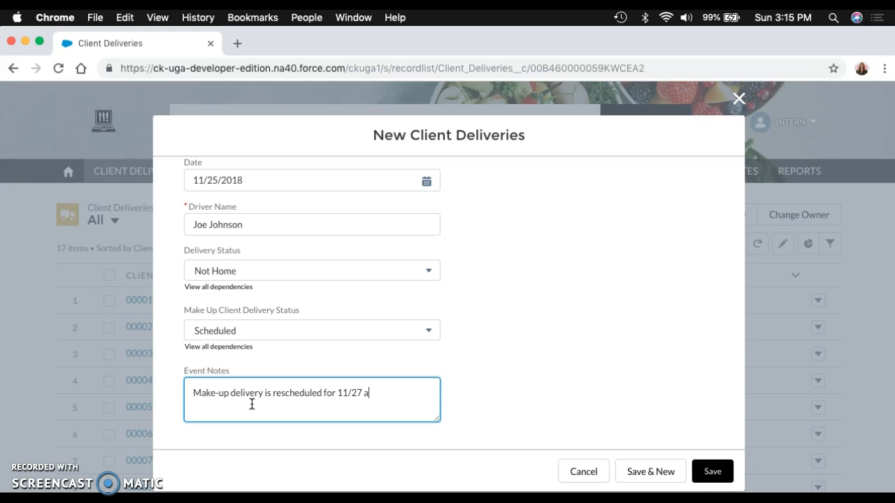
type("t 3:30pm.")
left_click(179, 372)
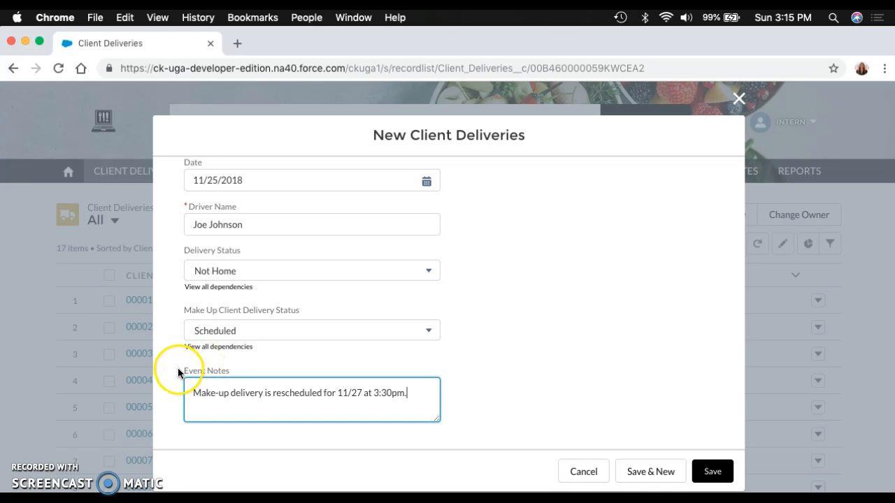
scroll(429, 370, "up", 3)
scroll(431, 369, "down", 4)
left_click(710, 471)
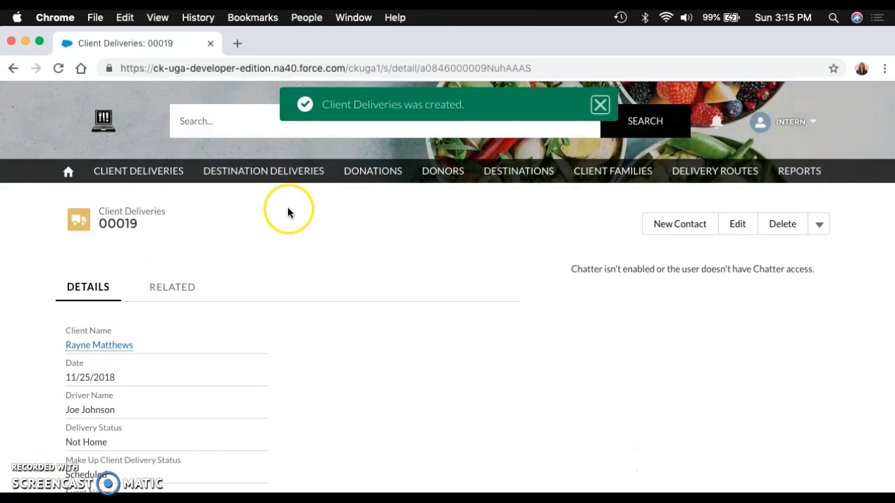
Step: Start a new weekly distribution record in the destination deliveries list
left_click(266, 172)
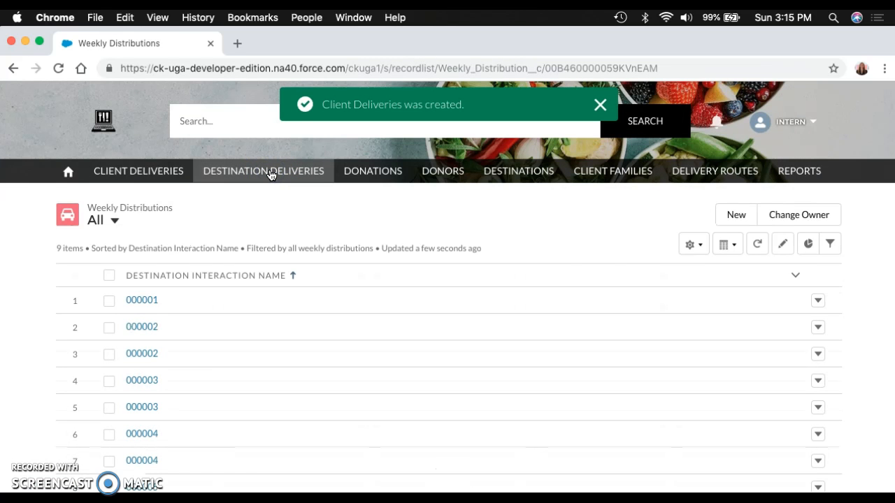
left_click(736, 215)
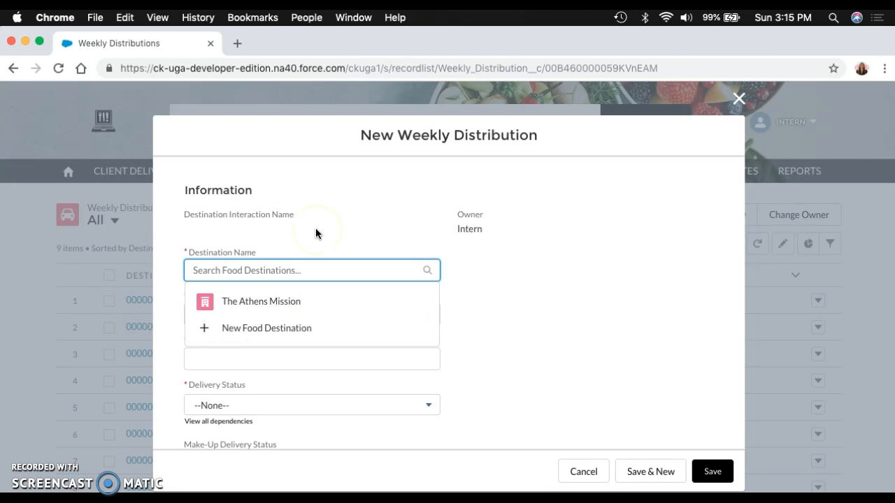
Step: View the blank new food destination form from the destination name lookup and close it without saving
type("salv")
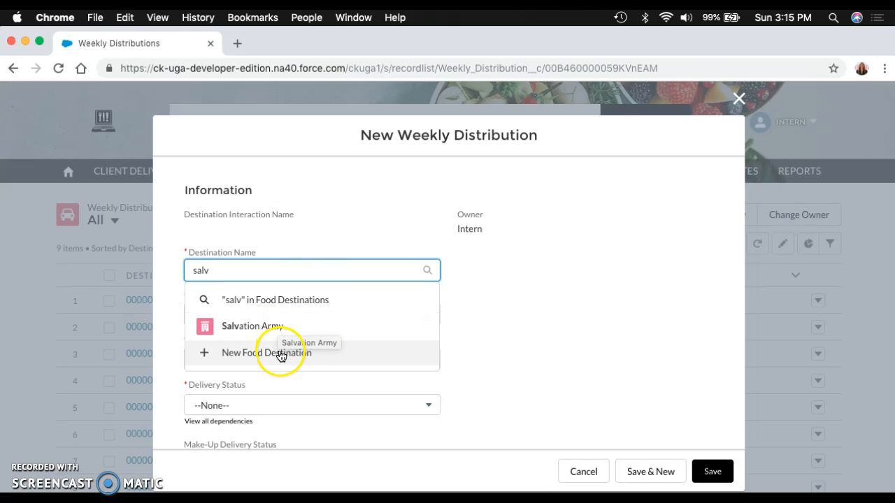
left_click(238, 360)
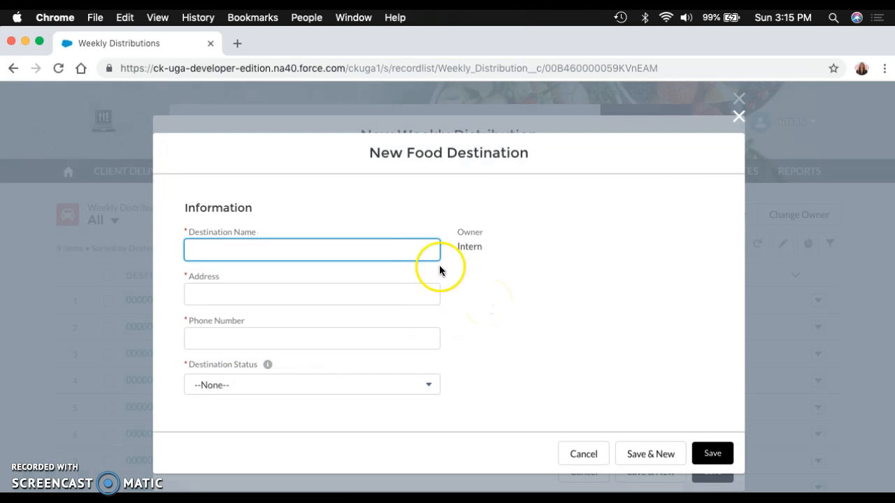
left_click(740, 124)
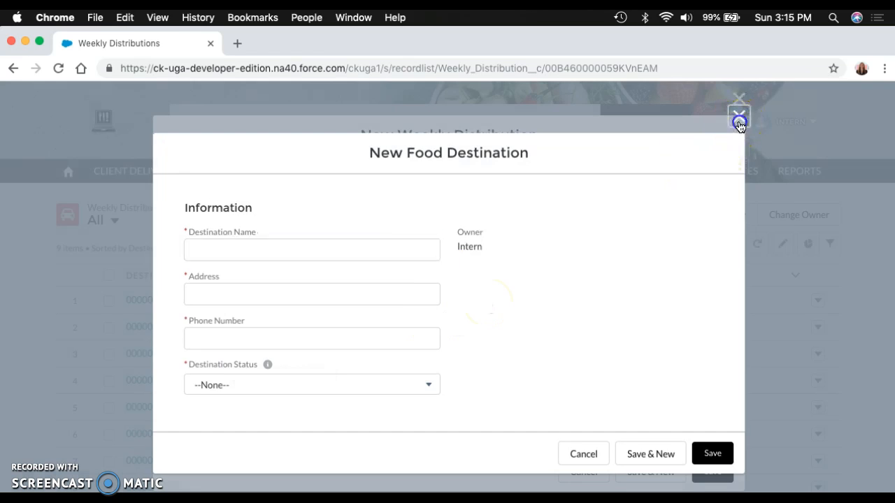
Step: Fill in the weekly distribution with the destination Salvation Army, the date 11/25/2018 and 40 pounds donated
type("salvation")
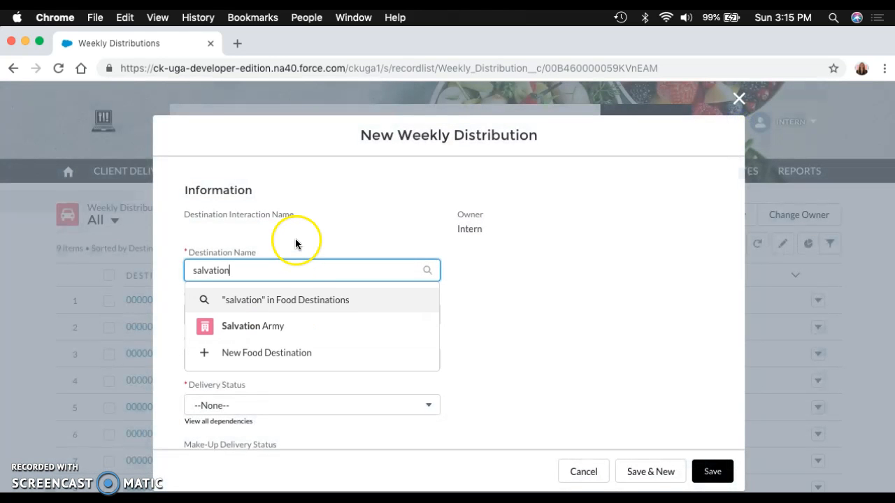
left_click(278, 329)
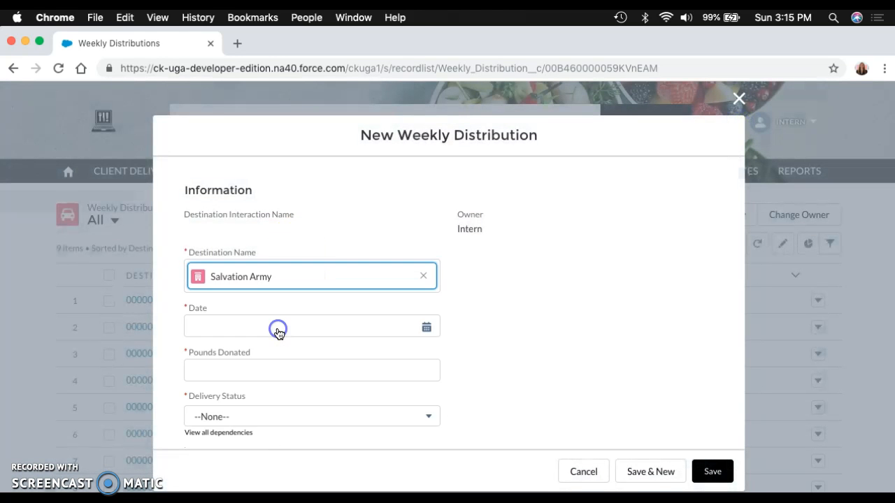
left_click(426, 327)
left_click(200, 384)
left_click(251, 366)
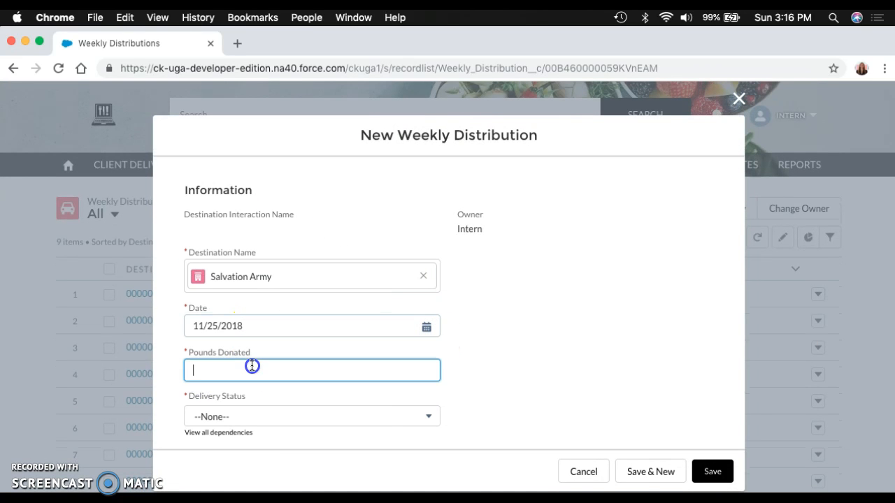
type("40")
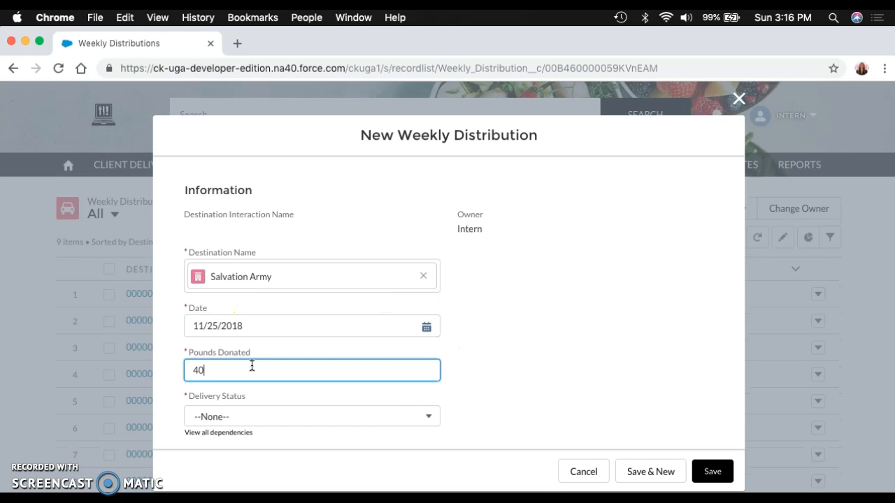
Step: Set the delivery status of the weekly distribution to Successful, leave the event notes empty and save the record
scroll(405, 346, "down", 3)
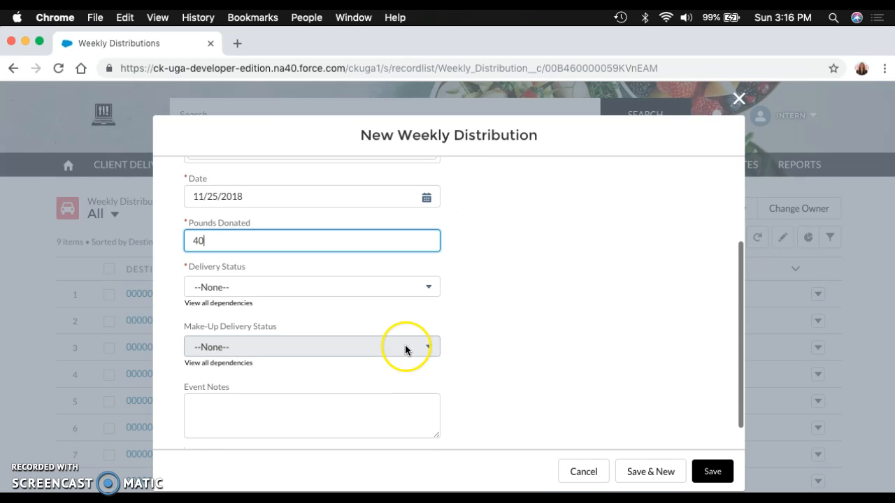
left_click(287, 286)
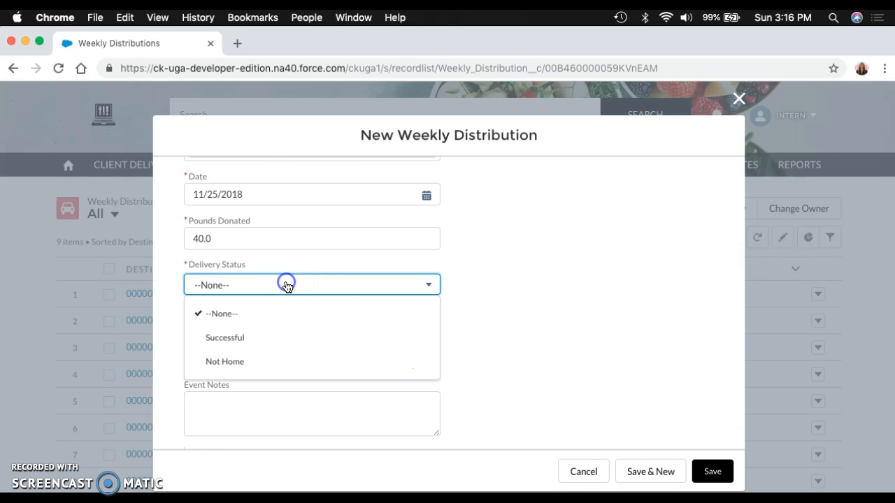
left_click(266, 340)
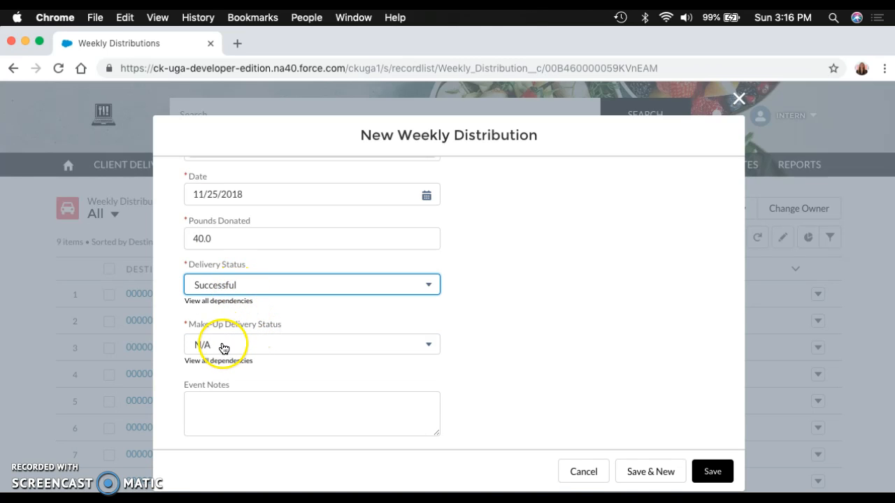
left_click(226, 396)
left_click(475, 369)
scroll(476, 373, "down", 1)
left_click(723, 476)
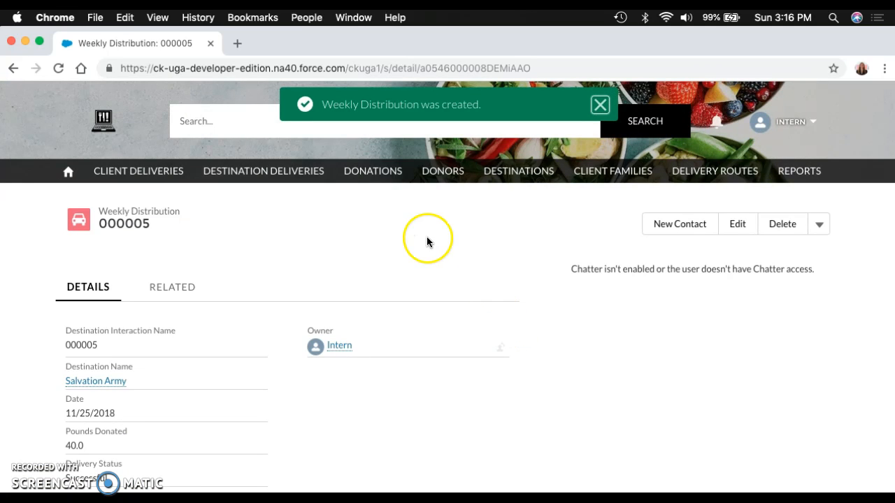
Step: Start a new weekly donation record and set its donor to Collective Harvest
left_click(390, 177)
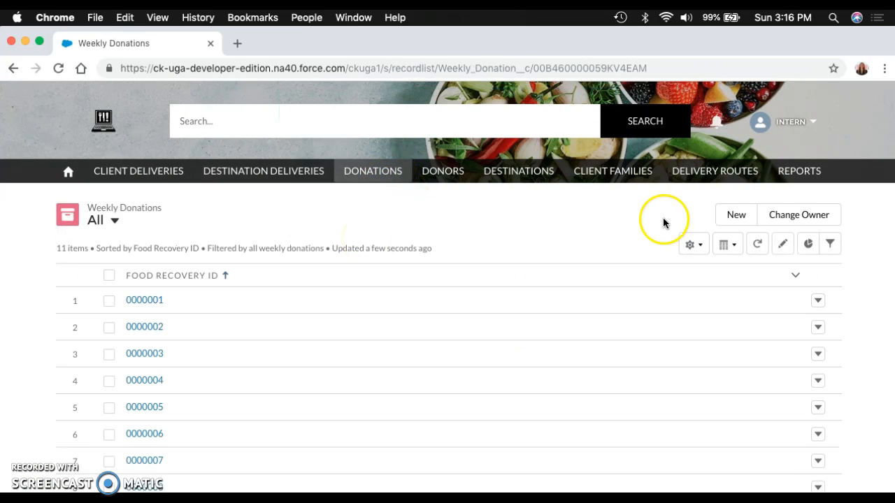
left_click(736, 215)
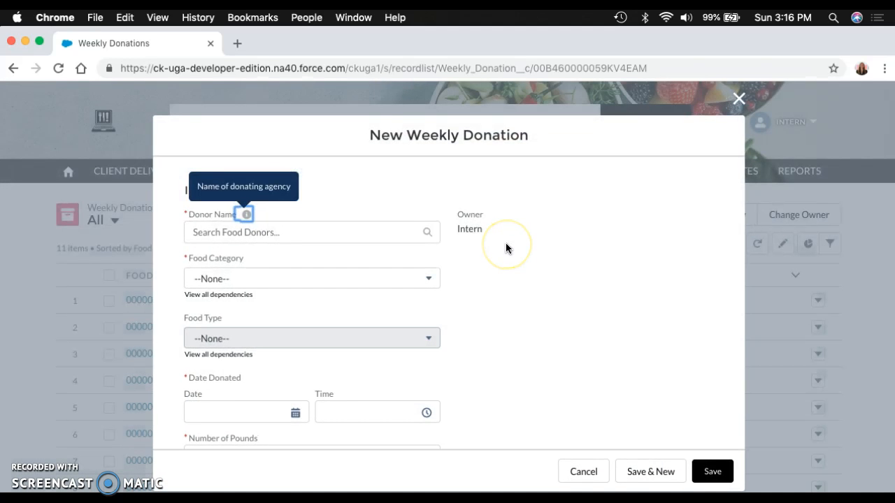
left_click(293, 231)
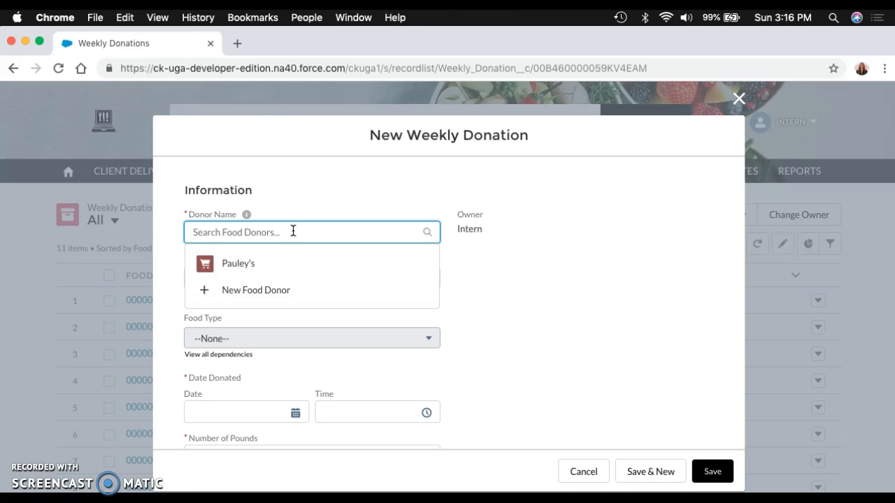
type("coll")
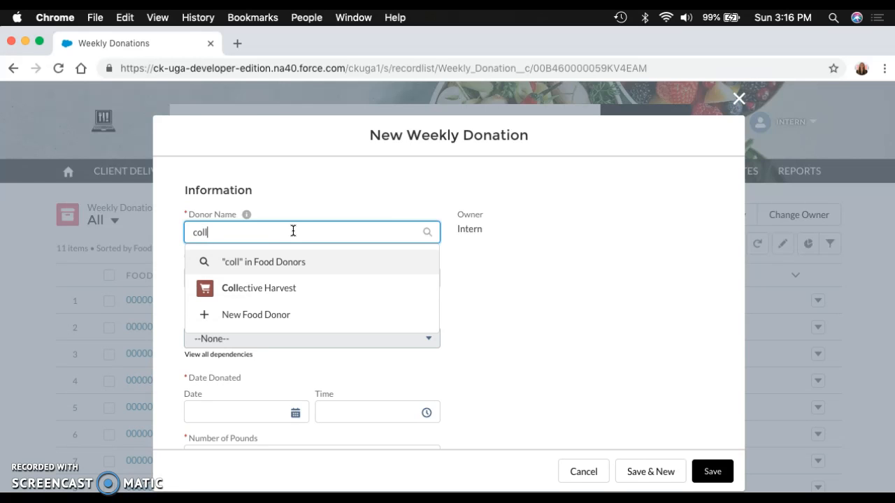
left_click(277, 292)
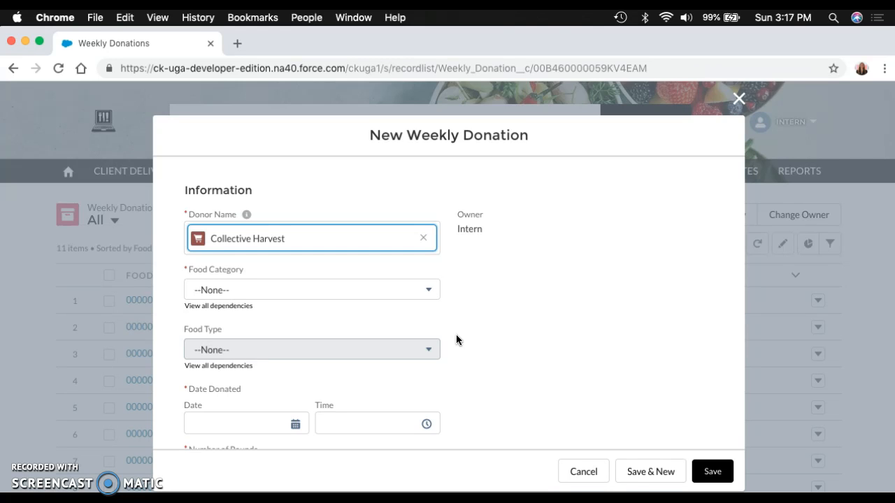
Step: Try the food categories Raw, Prepared and Other in the new donation to compare the food types each one offers
left_click(417, 293)
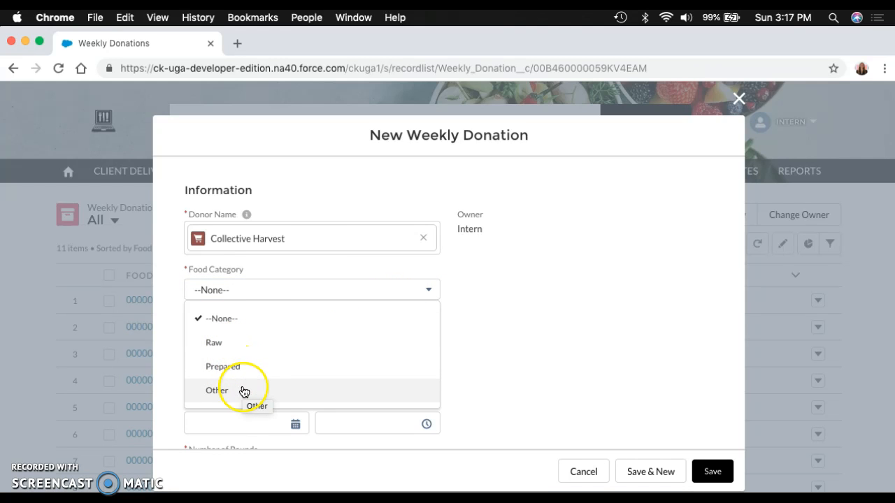
left_click(238, 343)
left_click(249, 347)
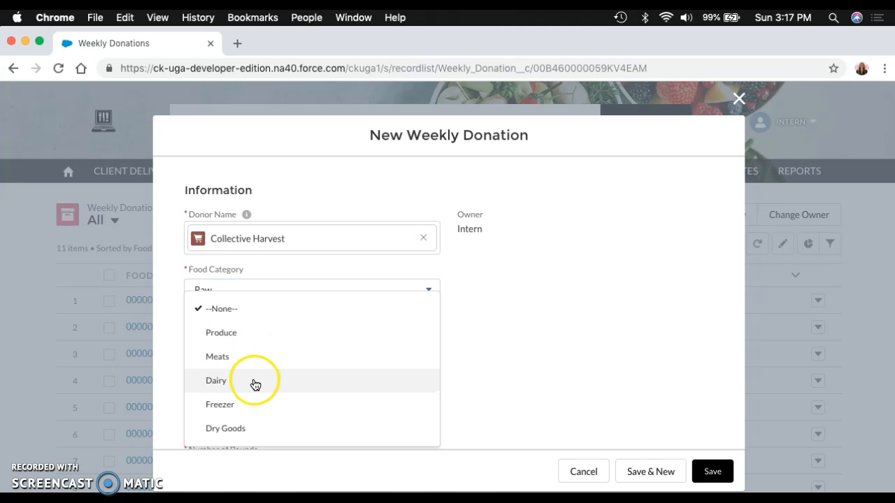
left_click(497, 367)
left_click(357, 291)
left_click(311, 360)
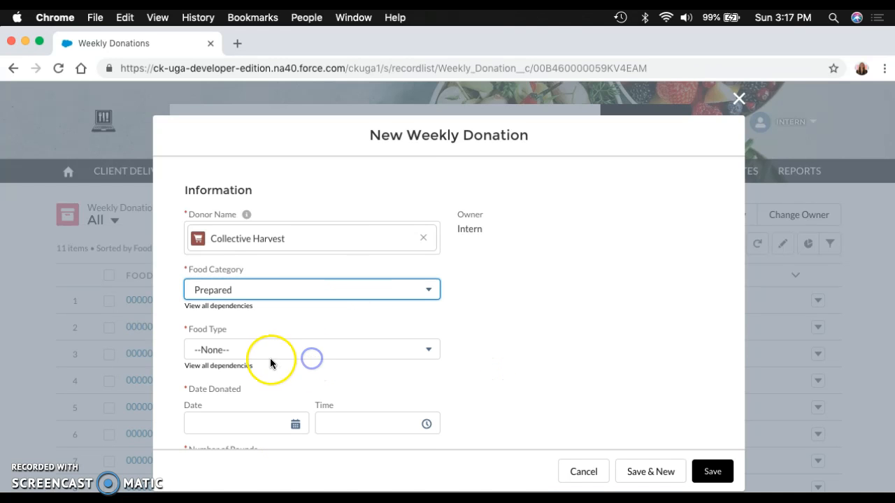
left_click(268, 355)
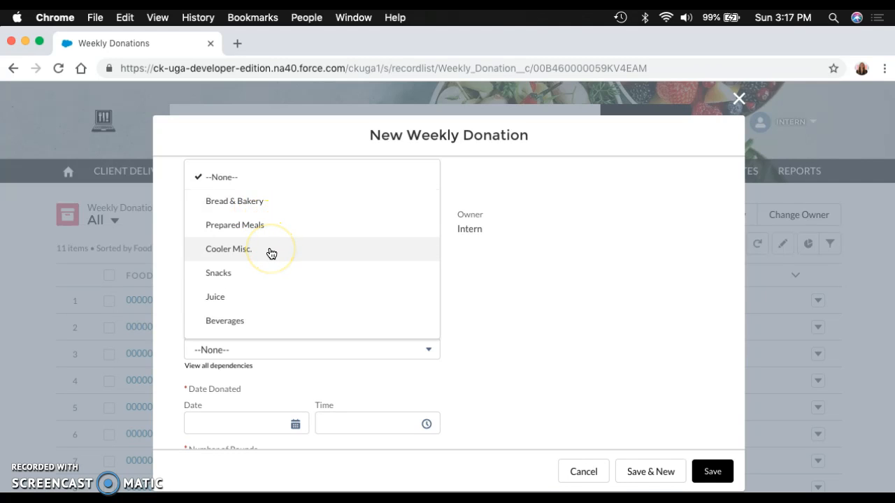
left_click(415, 392)
left_click(295, 290)
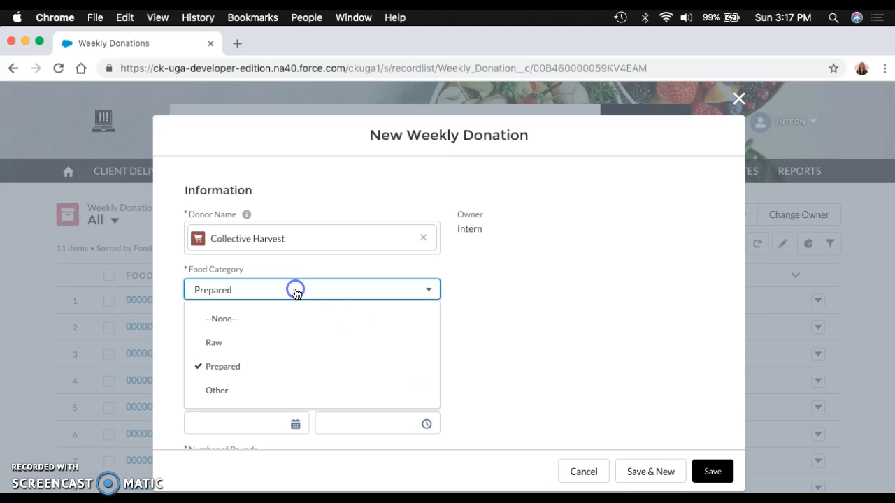
left_click(228, 392)
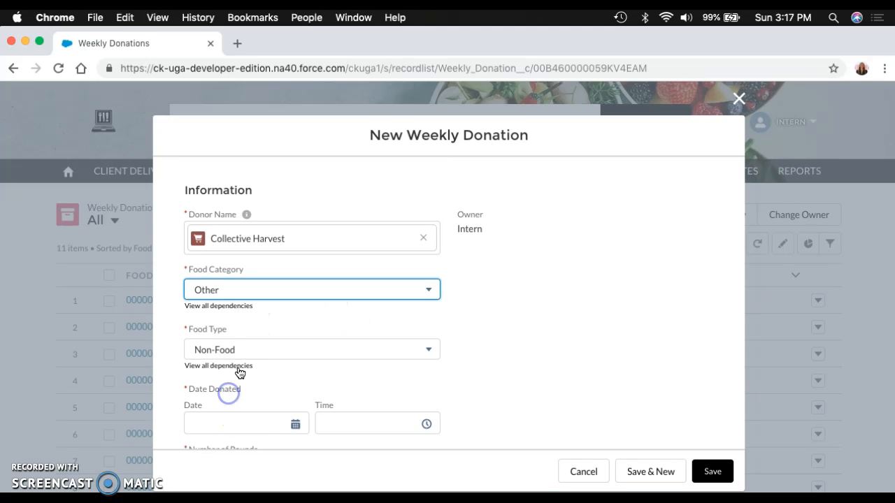
Step: Set the donation's food category to Raw and its food type to Meats
left_click(219, 288)
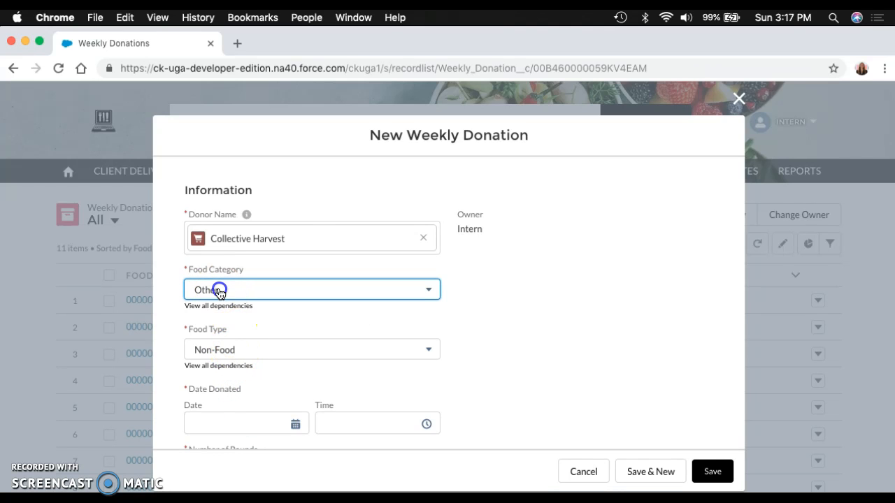
left_click(222, 340)
left_click(220, 355)
Step: Set the donation's date donated to 11/25/2018 at 3:00 PM
scroll(281, 367, "down", 2)
left_click(296, 358)
left_click(203, 379)
left_click(426, 357)
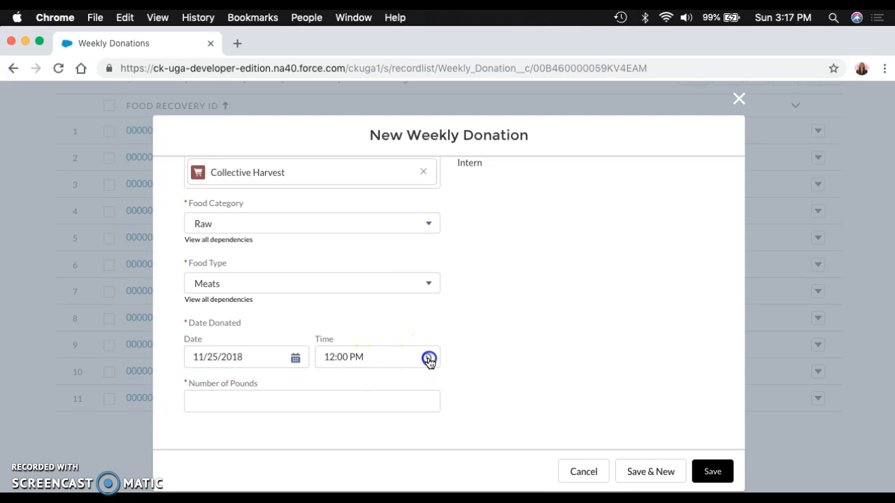
scroll(378, 328, "down", 3)
scroll(368, 311, "down", 1)
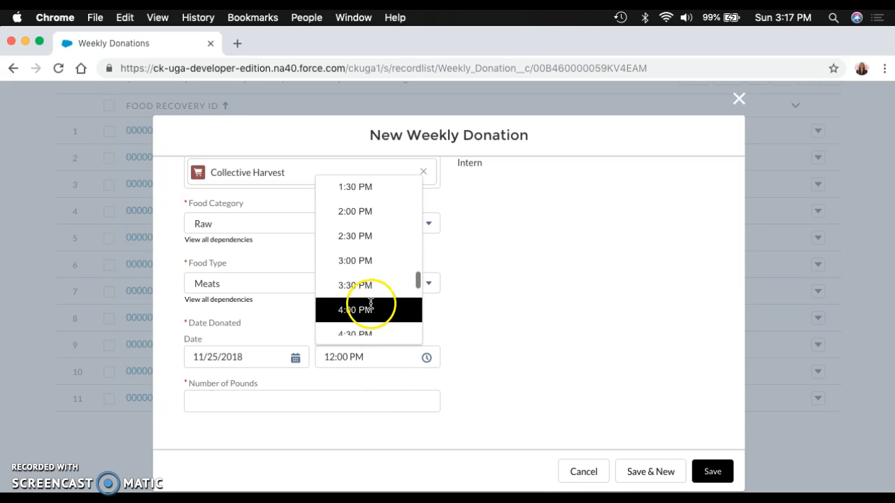
left_click(356, 262)
Step: Enter 30 as the number of pounds and save the weekly donation
left_click(263, 396)
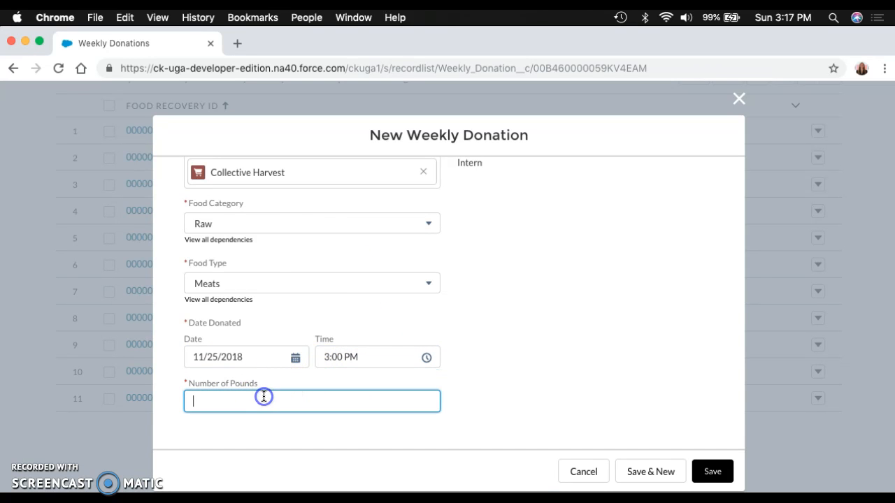
type("30")
left_click(476, 372)
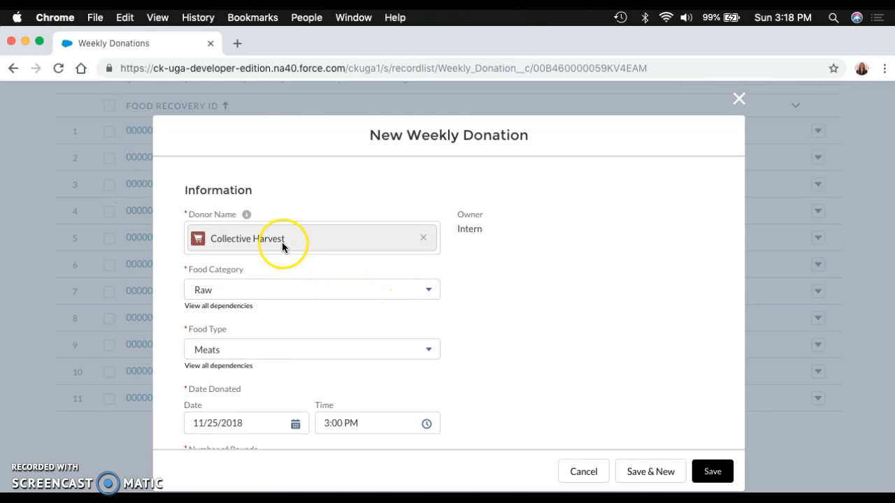
scroll(511, 335, "down", 2)
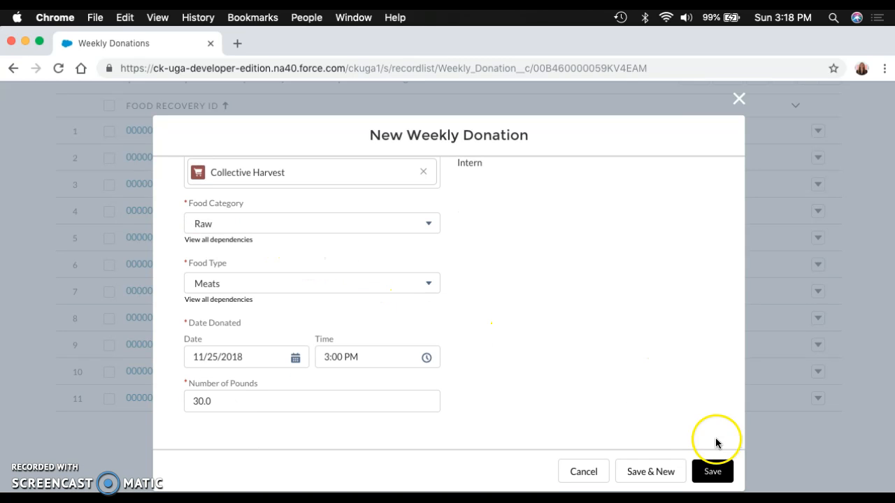
left_click(711, 473)
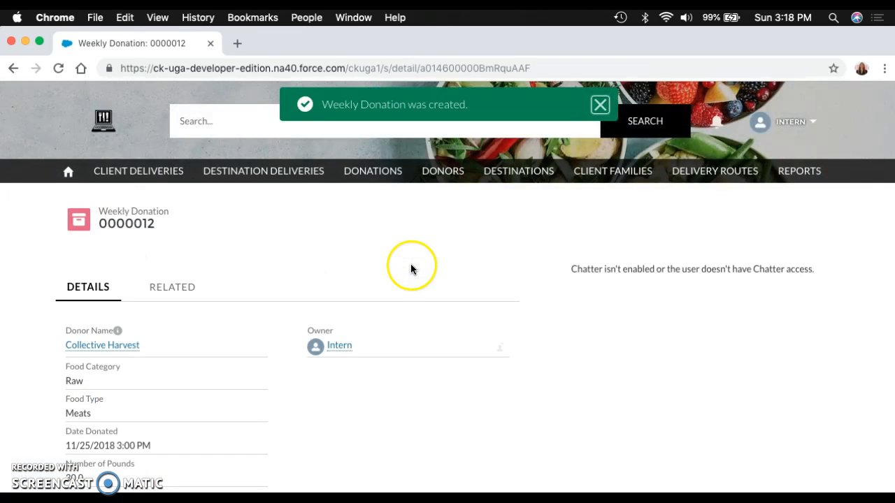
Step: Start a new food donor record named Wendy's and enter the donor's phone number
left_click(444, 172)
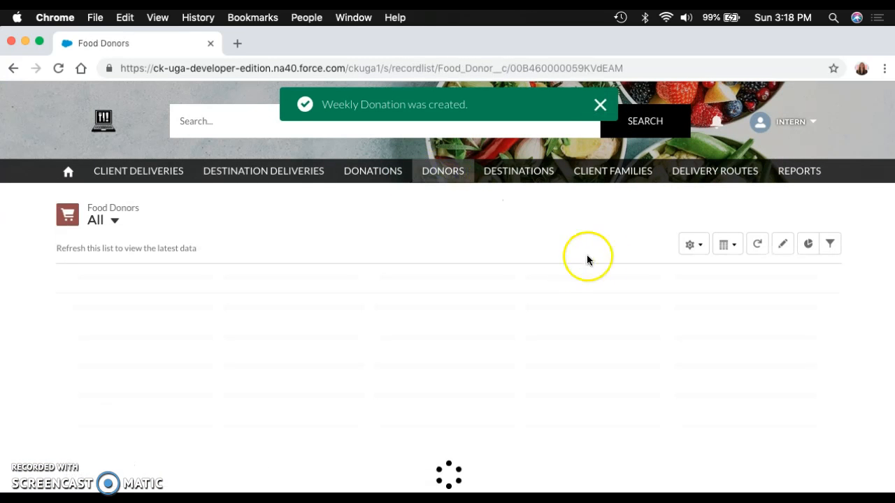
left_click(739, 218)
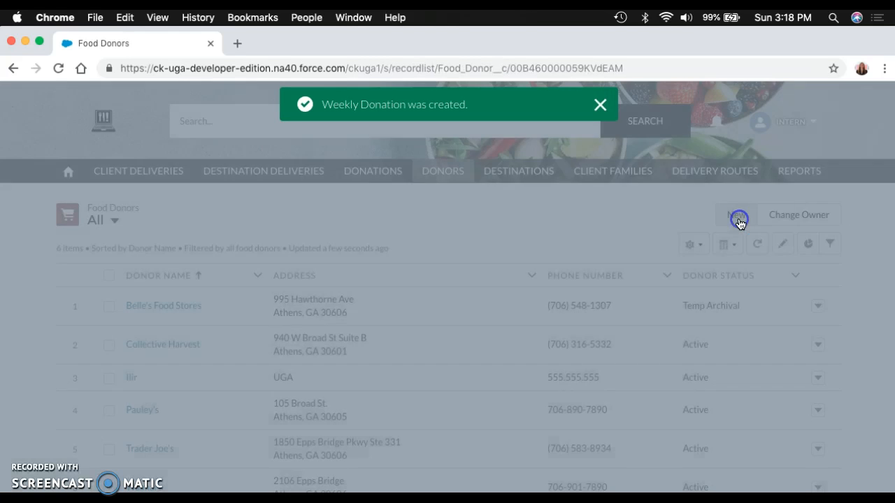
type("Wendy's")
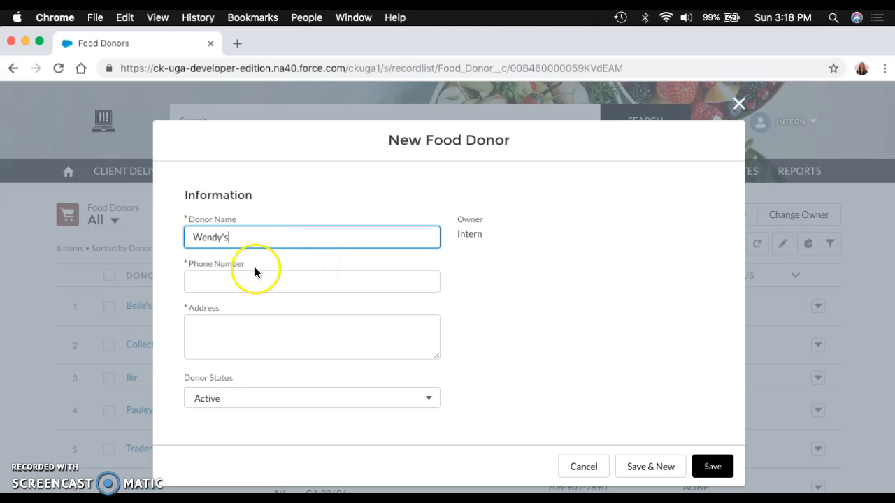
left_click(219, 283)
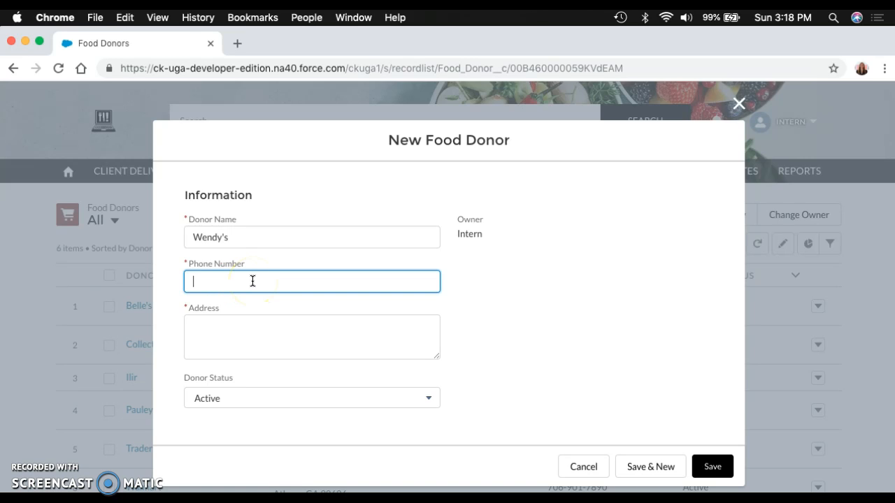
Step: Enter the food donor's address on two lines, the street first, followed by city, state and ZIP code
left_click(231, 327)
key("Return")
left_click(296, 336)
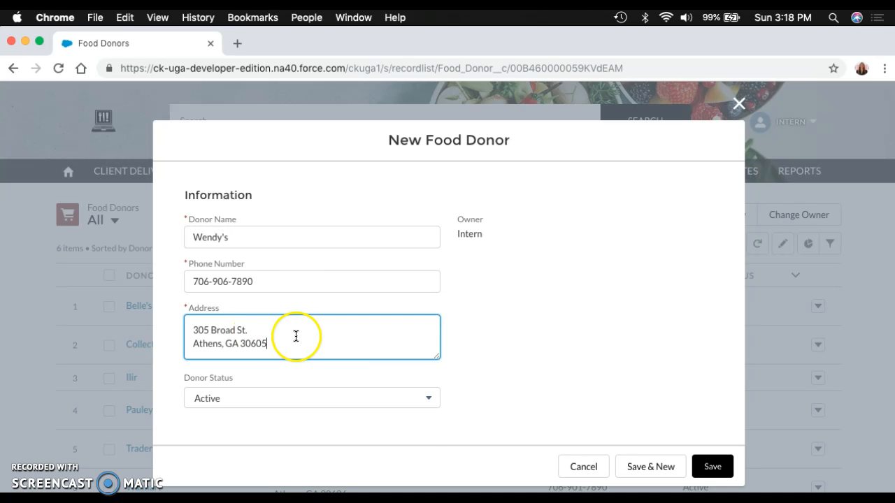
Step: Choose Active as the donor status and save the new food donor
left_click(254, 398)
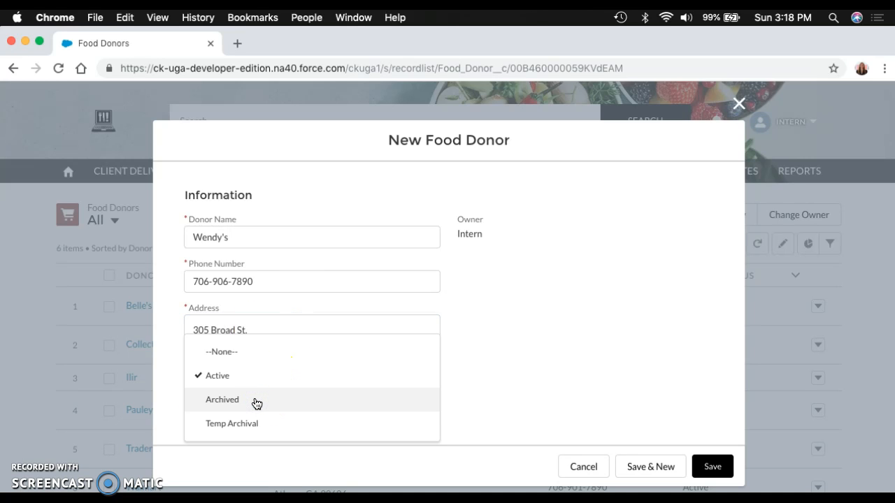
left_click(259, 380)
left_click(247, 376)
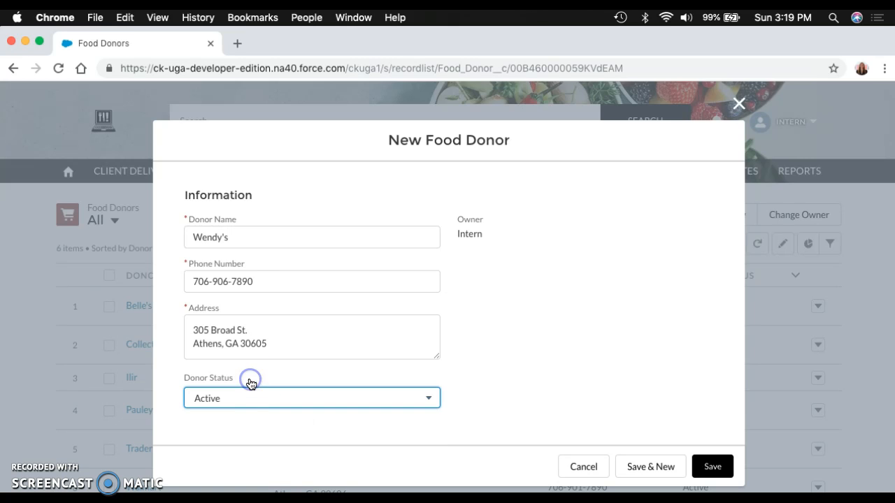
left_click(713, 467)
Step: Start a new food destination record and name it The Athens Mission 2
left_click(509, 179)
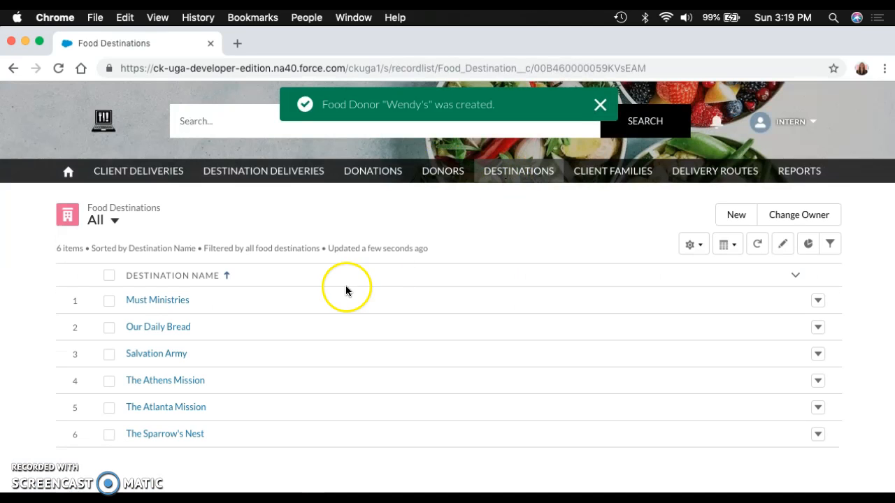
left_click(735, 216)
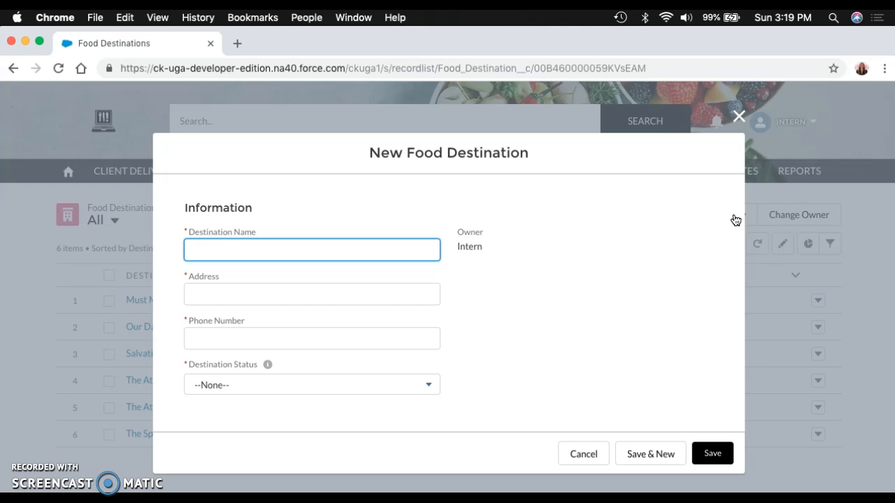
type("The Athens Mission 2")
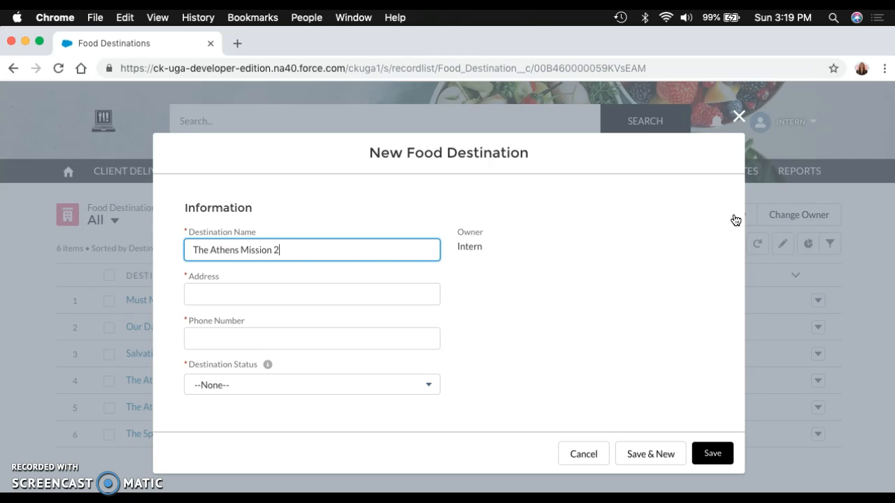
Step: Enter the new food destination's full address on one line and fill in its phone number
left_click(308, 293)
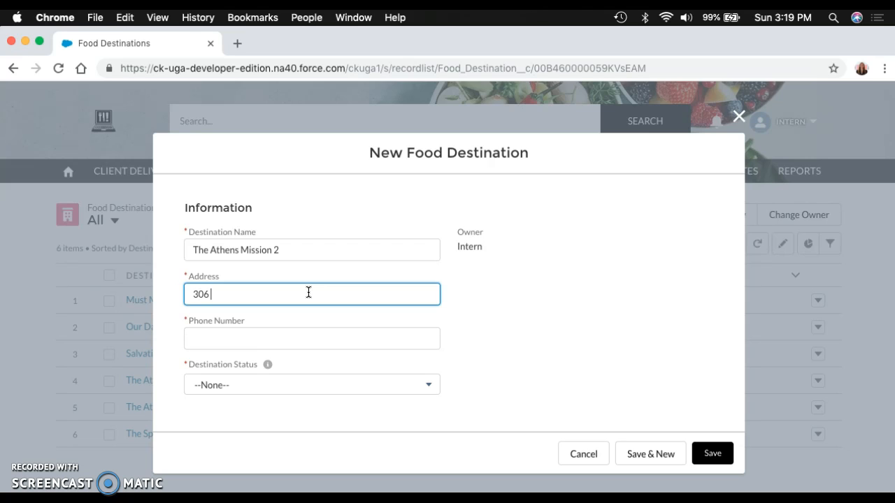
type("t Dr. Athens, GA 30605")
left_click(256, 338)
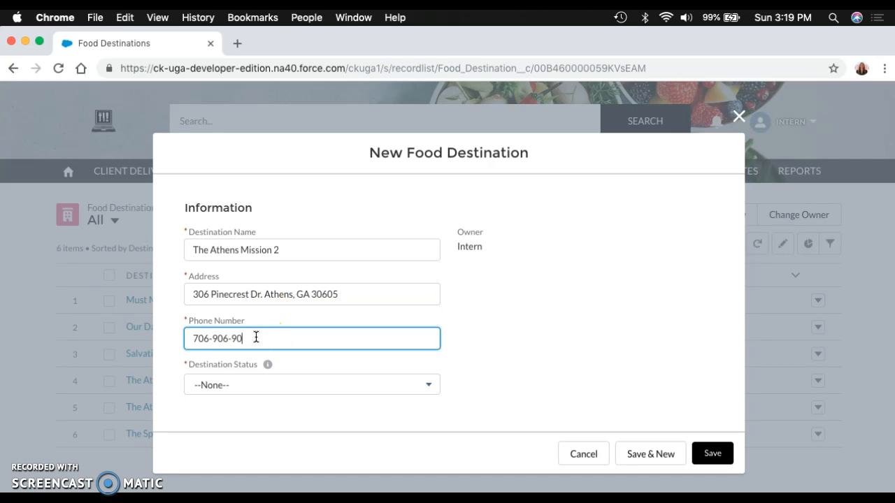
Step: Choose Active as the destination status and save the new food destination
left_click(235, 390)
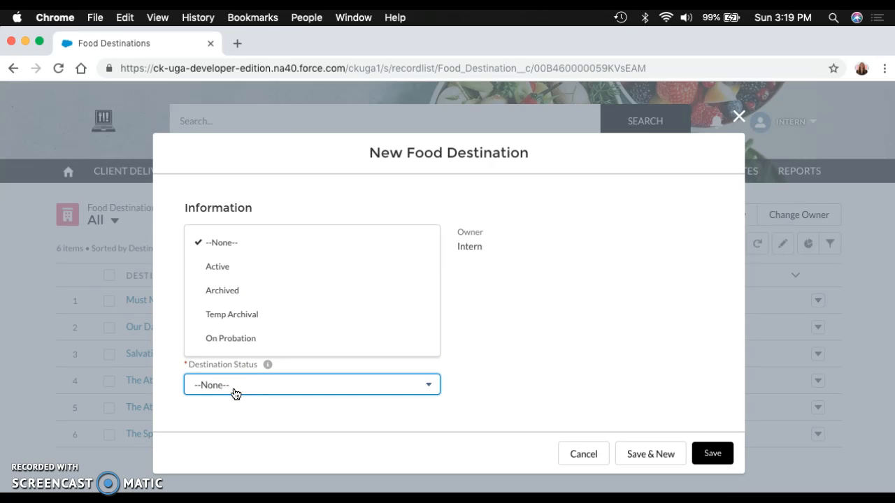
left_click(239, 341)
left_click(238, 267)
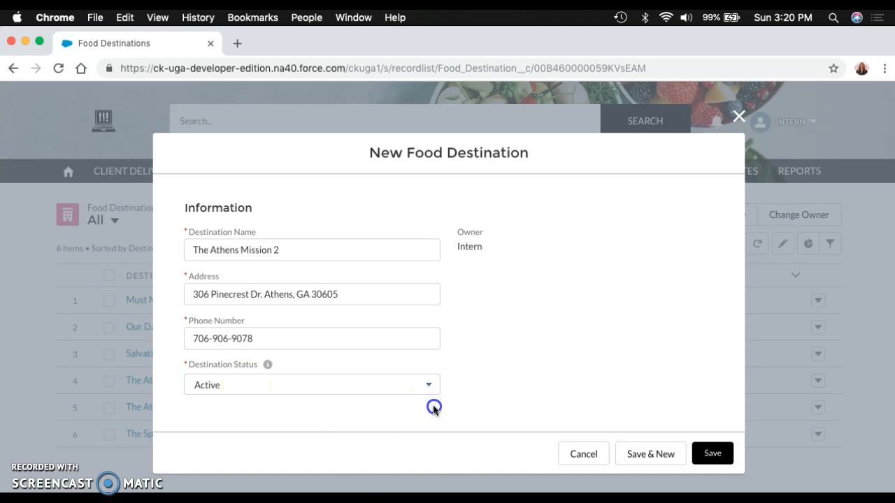
left_click(710, 455)
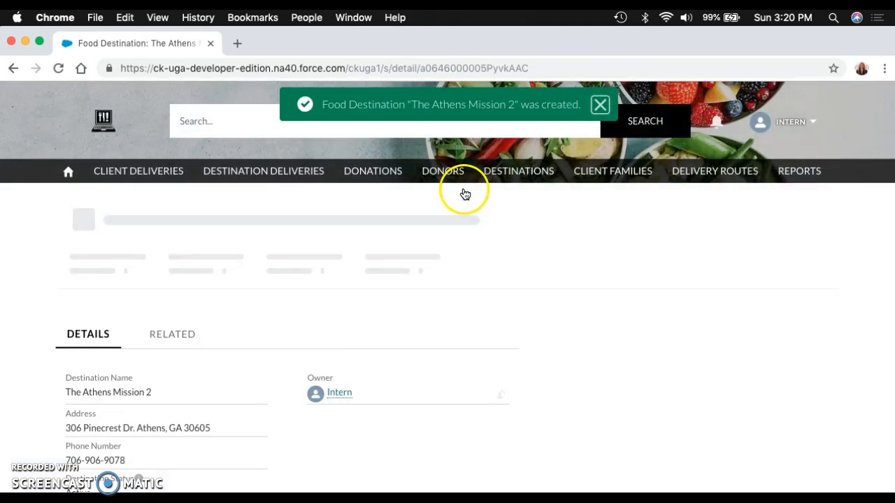
Step: Start a new record under client families and enter the client's full name and preferred name
left_click(591, 172)
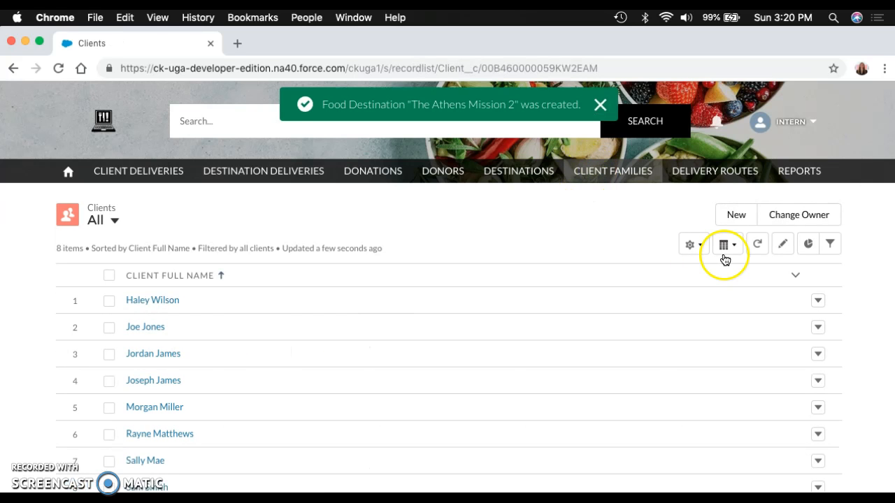
left_click(736, 214)
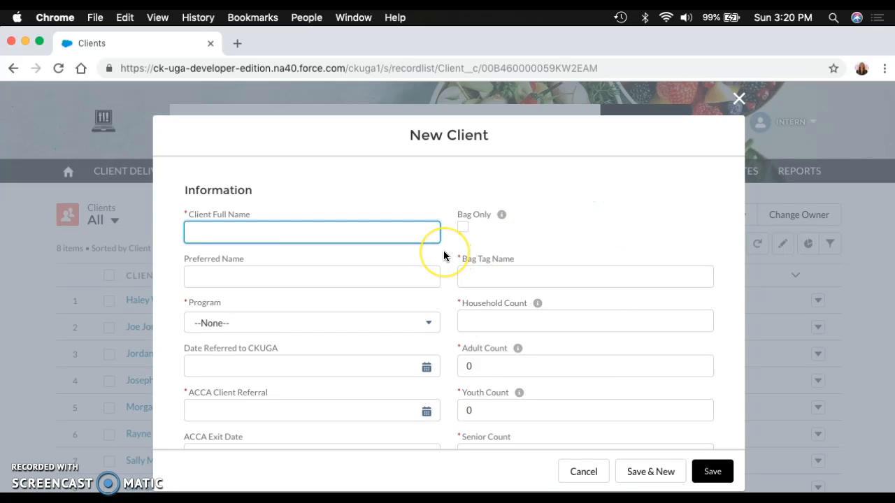
left_click(350, 282)
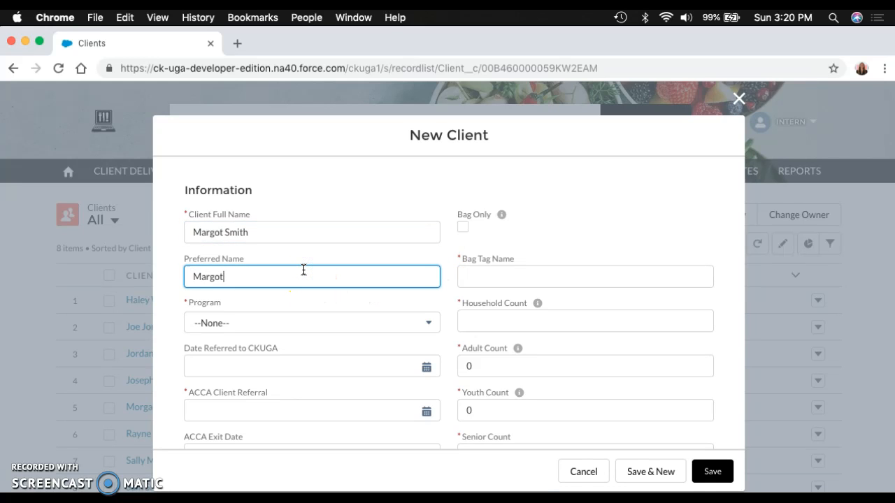
left_click(254, 235)
left_click(231, 276)
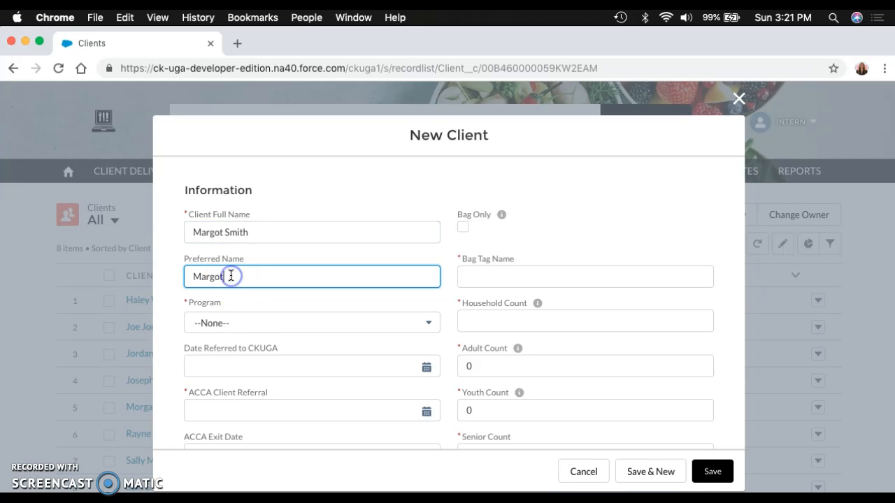
Step: Set the client's program to GRG and the date referred to CKUGA to 11/25/2018
left_click(221, 323)
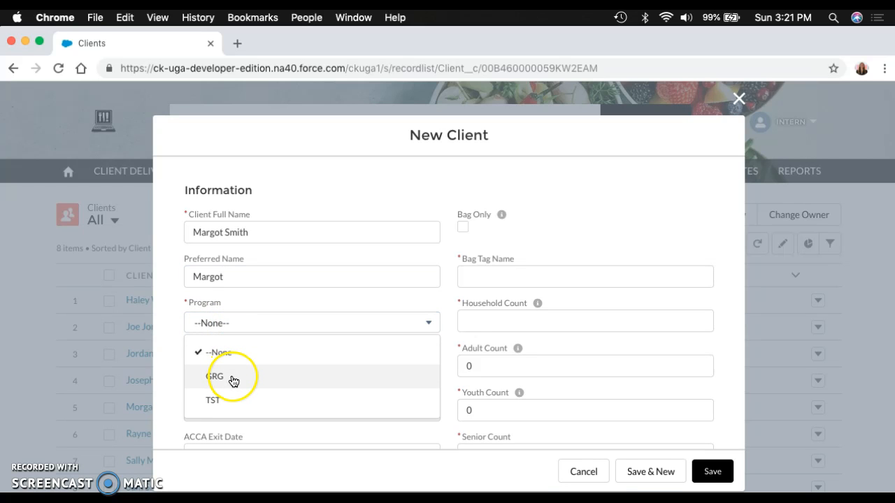
left_click(233, 381)
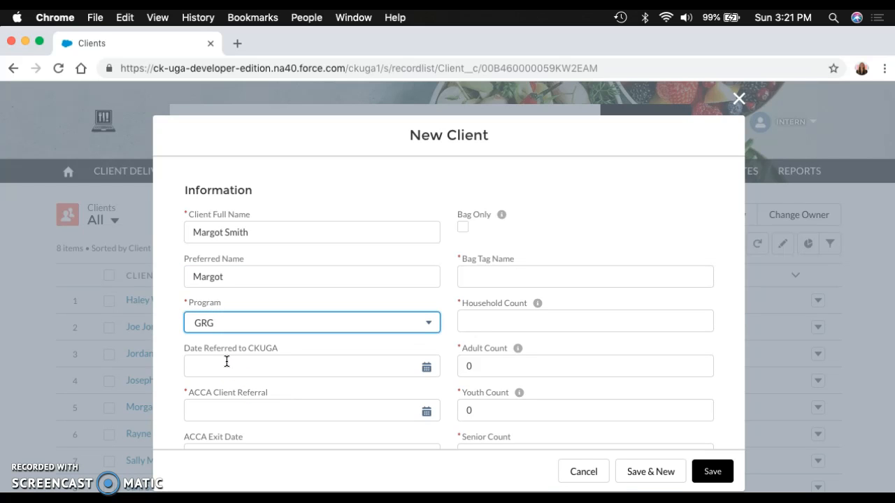
scroll(303, 367, "down", 5)
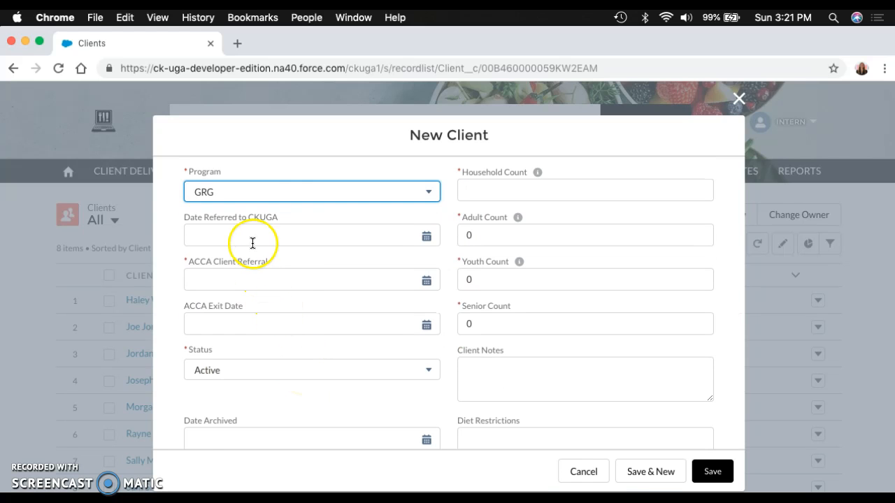
left_click(426, 240)
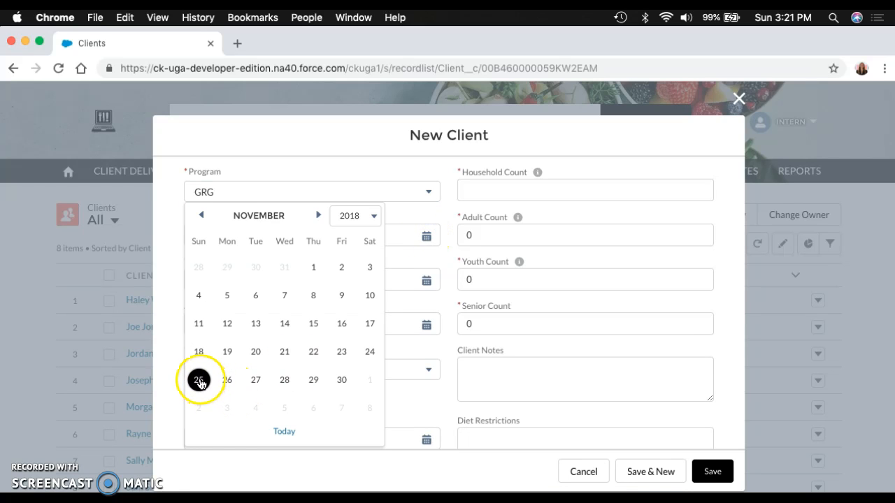
left_click(200, 382)
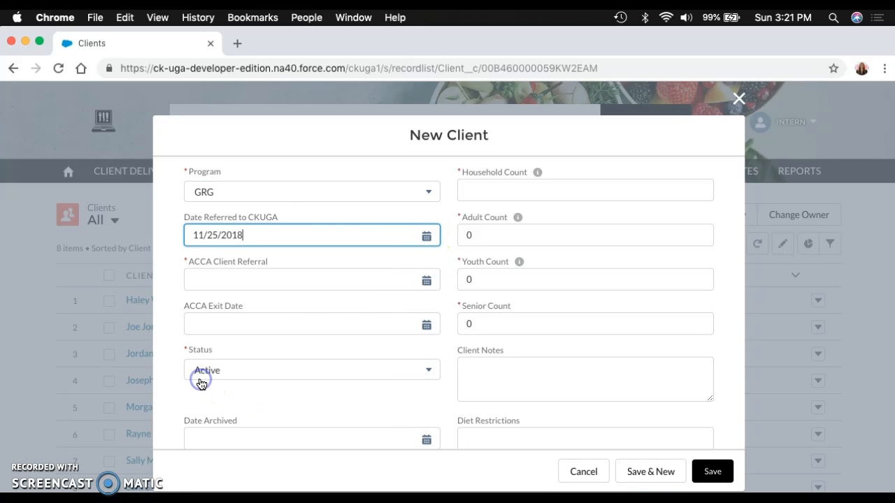
Step: Set the ACCA client referral date to 11/19/2018 and leave the ACCA exit date blank
left_click(426, 281)
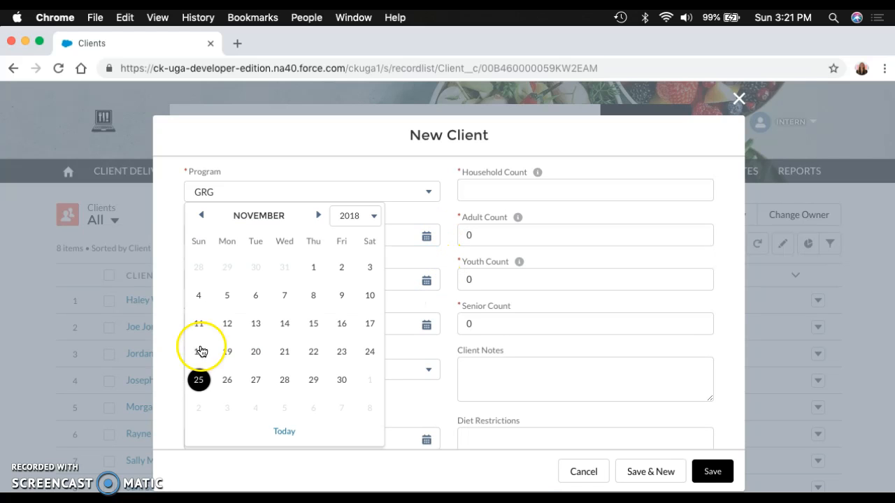
left_click(228, 352)
left_click(425, 325)
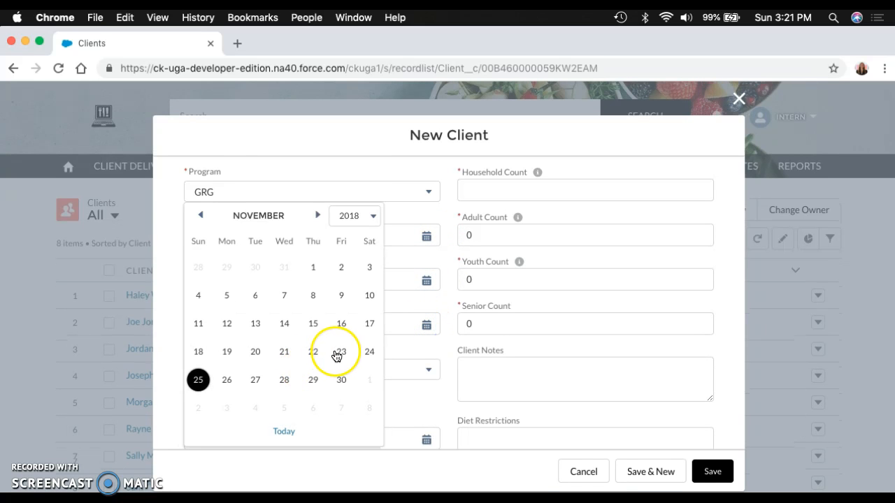
left_click(405, 356)
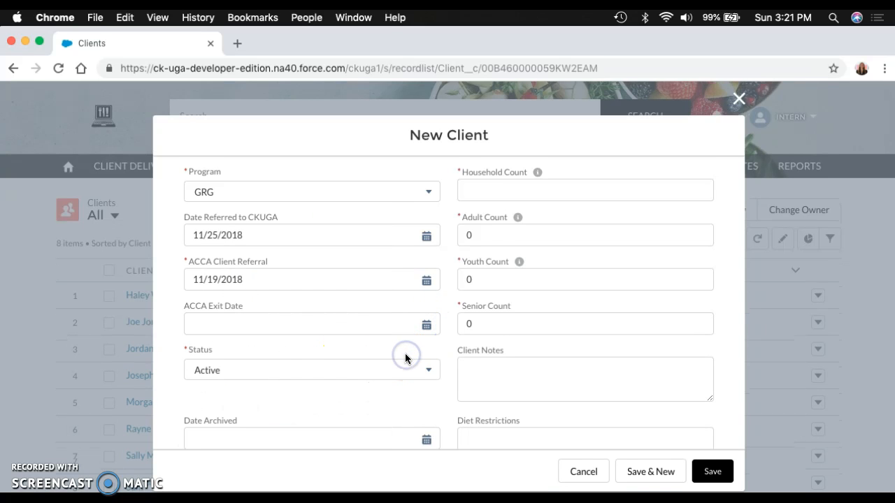
Step: Choose Active as the client's status and leave the archived date blank
scroll(290, 385, "down", 1)
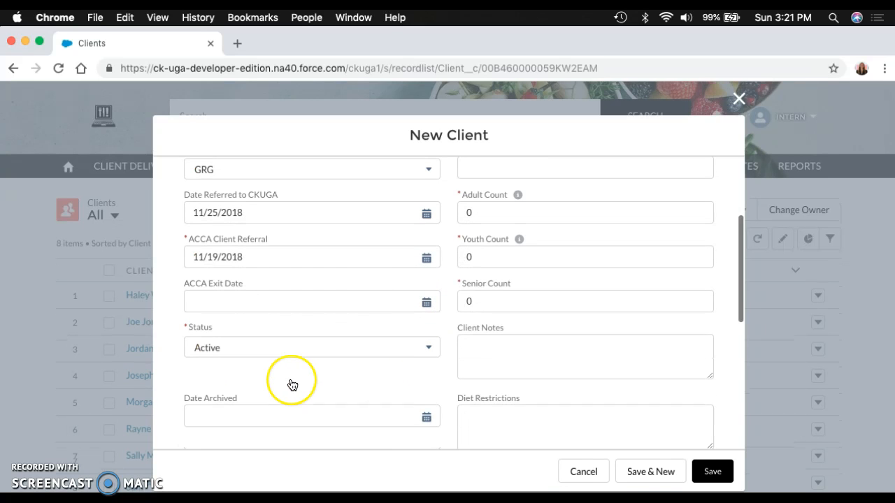
left_click(266, 341)
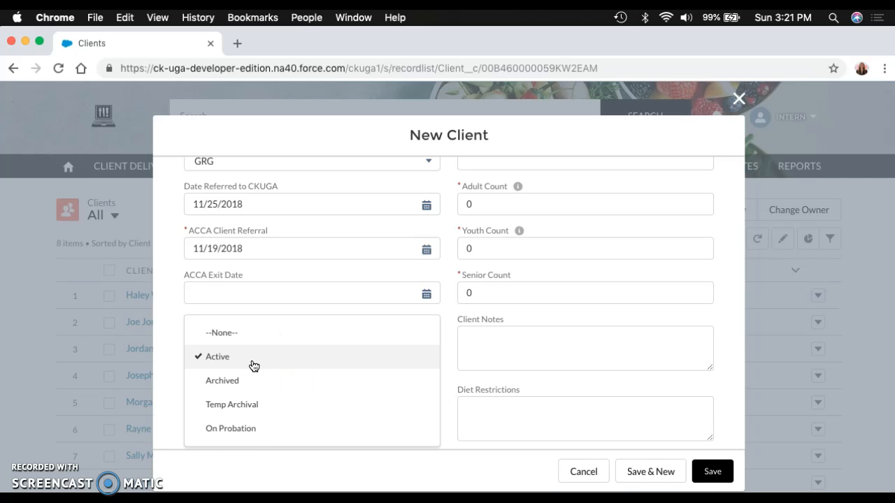
left_click(246, 433)
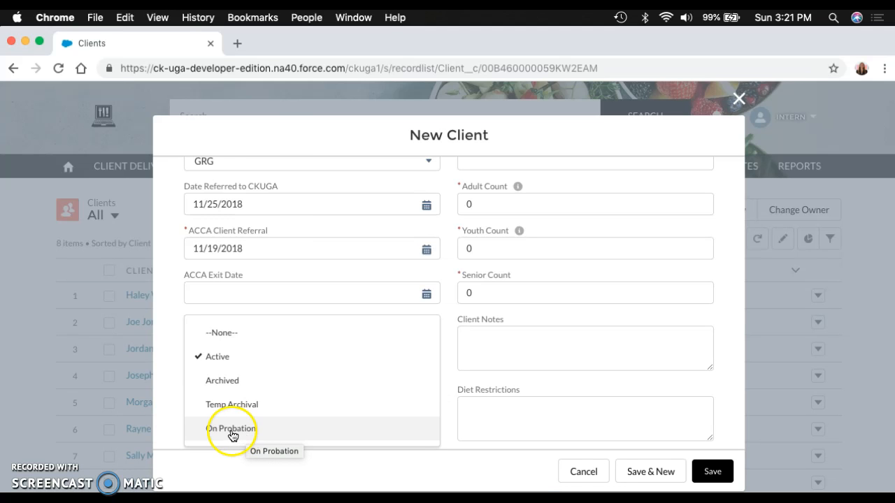
left_click(210, 358)
scroll(304, 359, "down", 2)
left_click(242, 348)
left_click(402, 368)
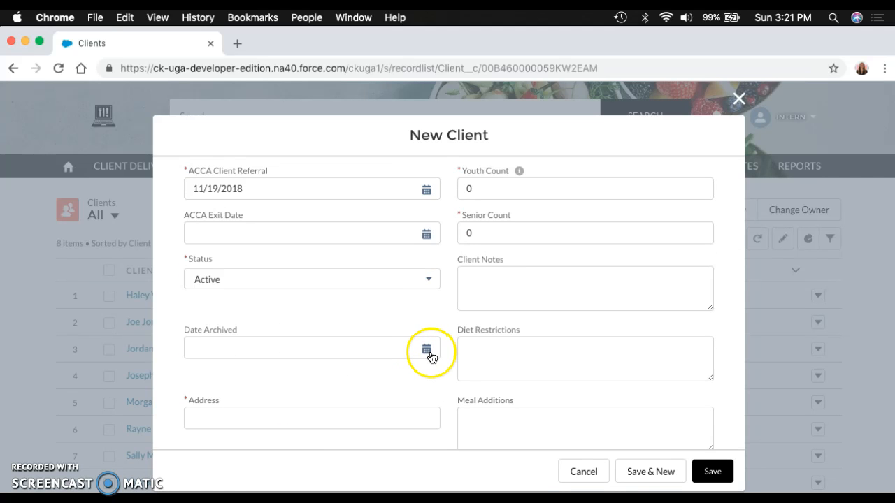
Step: Enter the client's address with street, city, state and ZIP code on one line
scroll(263, 347, "down", 1)
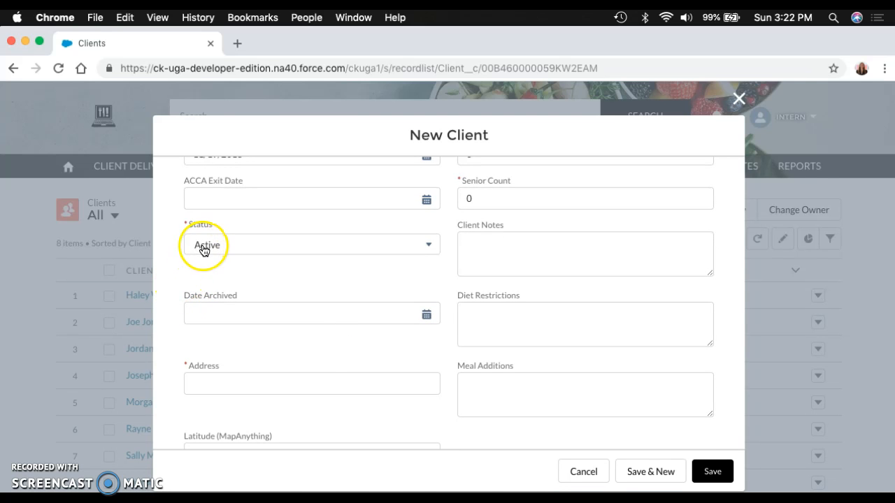
scroll(234, 343, "down", 2)
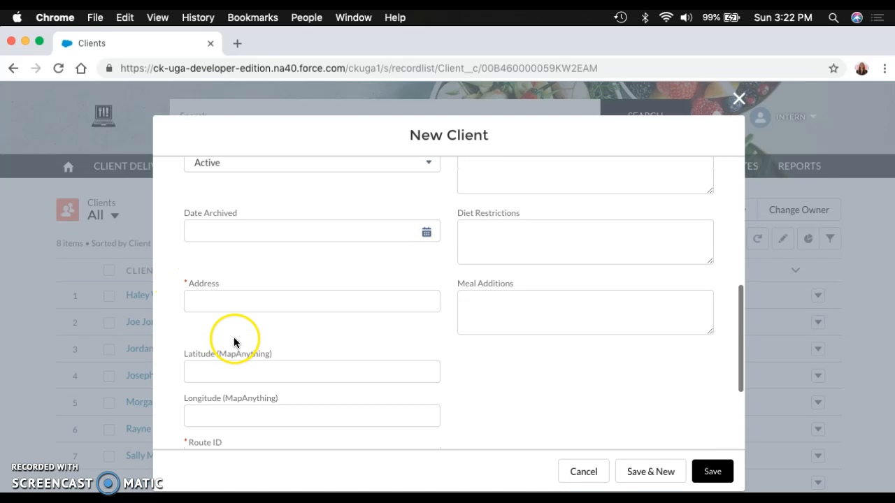
left_click(208, 297)
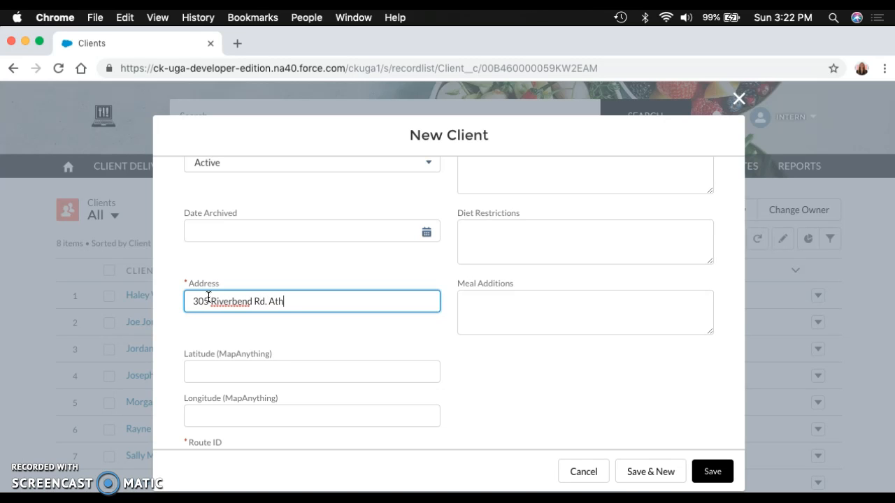
Step: Look up the Monday Downtown route in the Delivery Routes report in Excel and assign Route ID 4 to the client
scroll(207, 337, "down", 3)
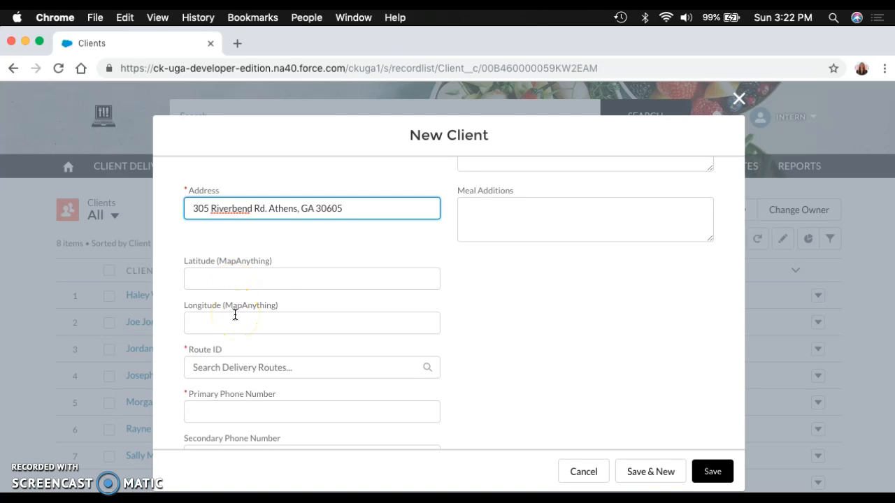
scroll(258, 305, "down", 2)
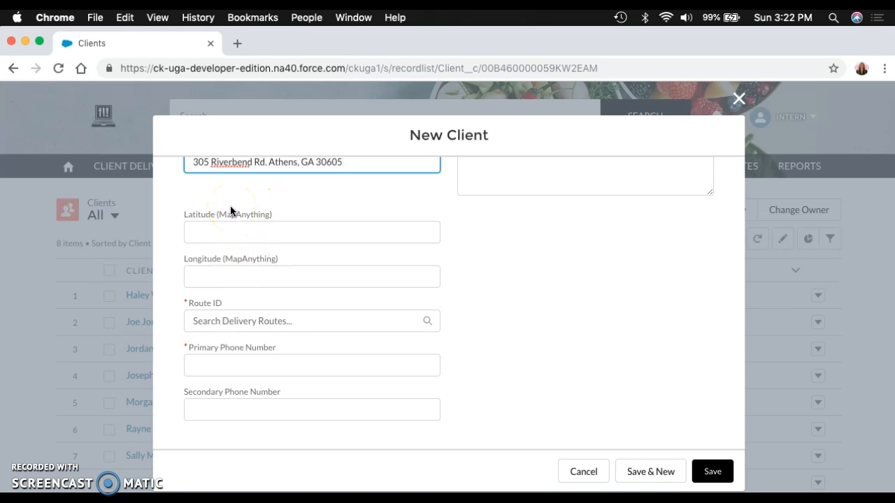
left_click(258, 321)
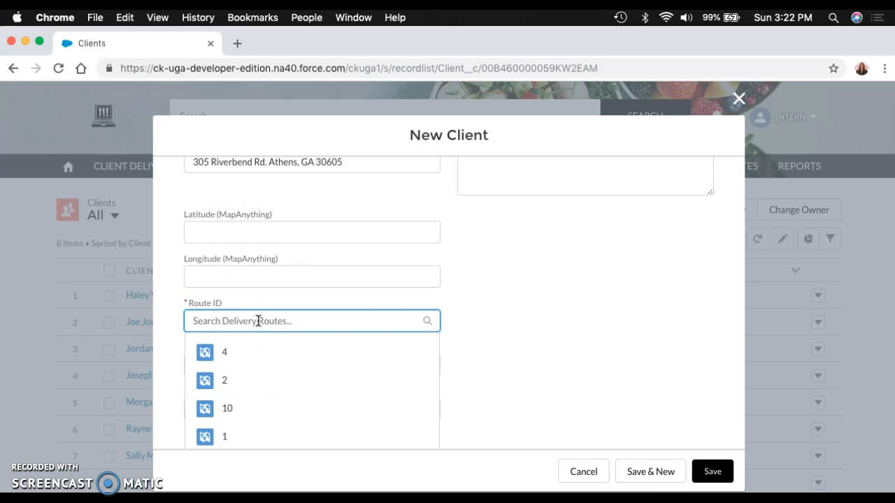
left_click(242, 360)
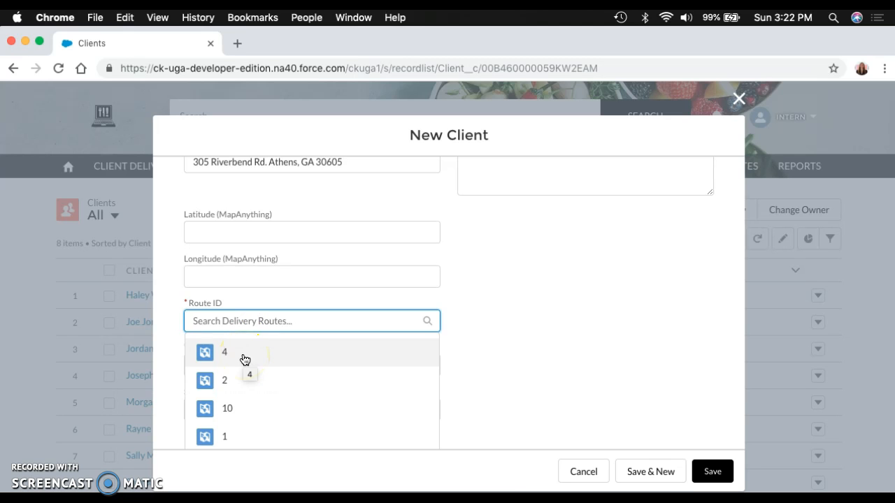
right_click(449, 493)
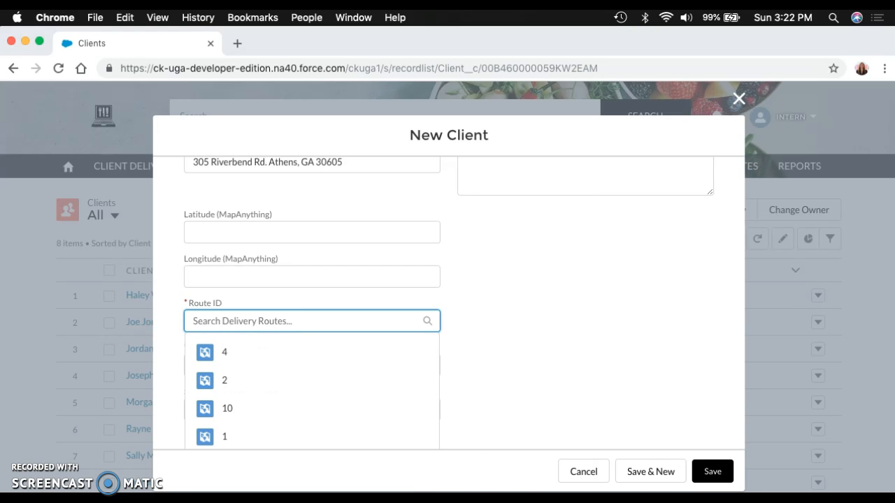
left_click(450, 416)
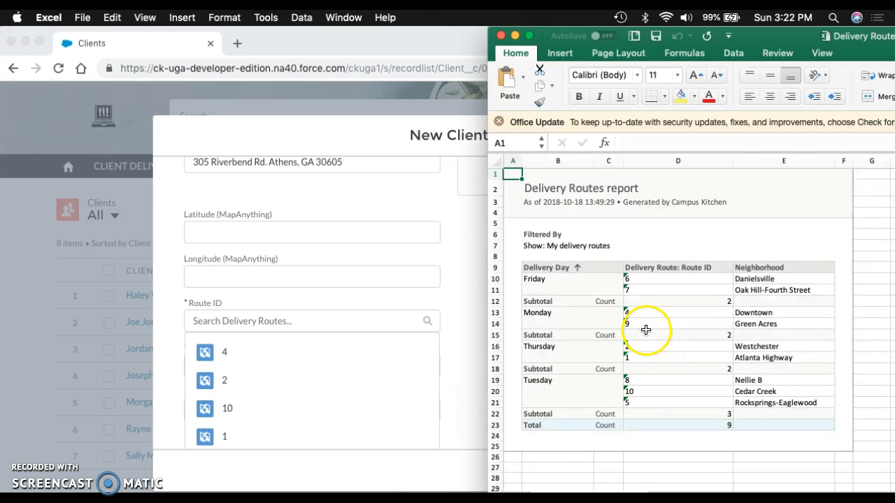
left_click_drag(645, 312, 747, 312)
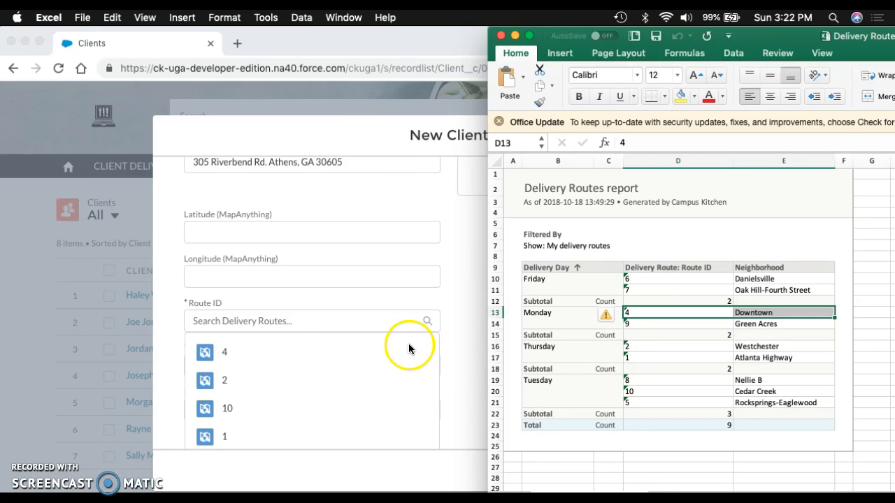
left_click(349, 324)
left_click(291, 368)
Step: Fill in the client's primary and secondary phone numbers
left_click(303, 378)
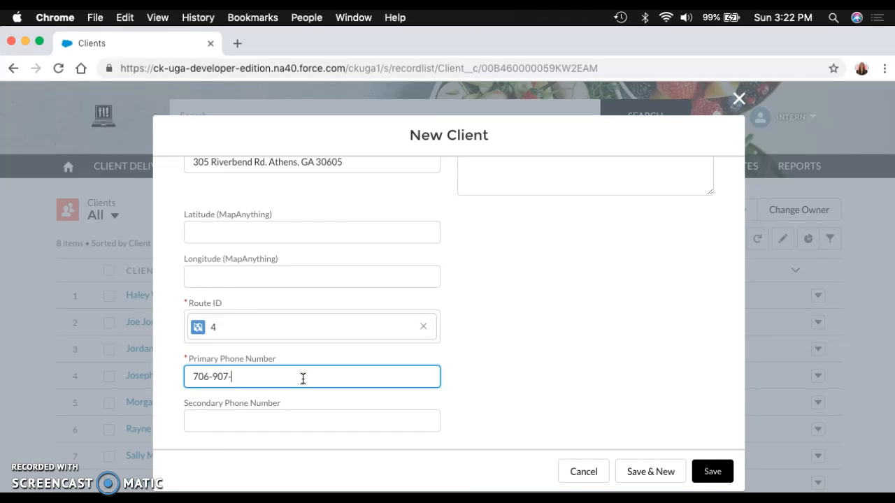
left_click(267, 430)
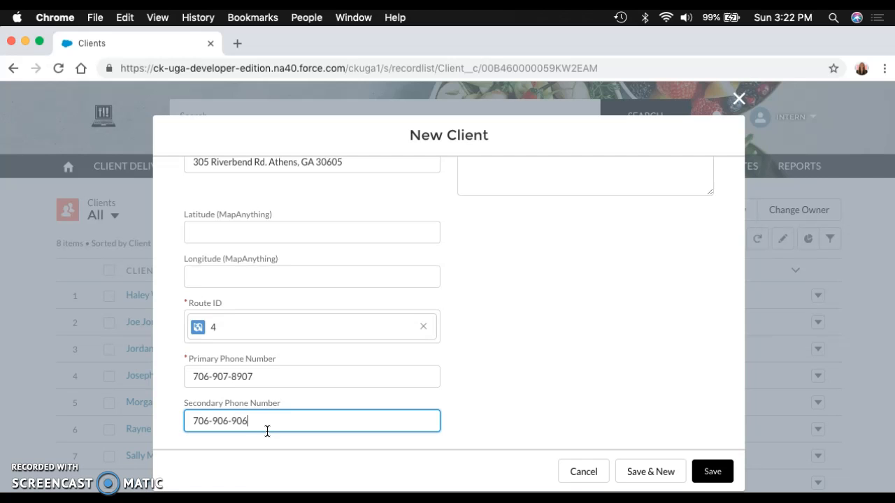
left_click(510, 388)
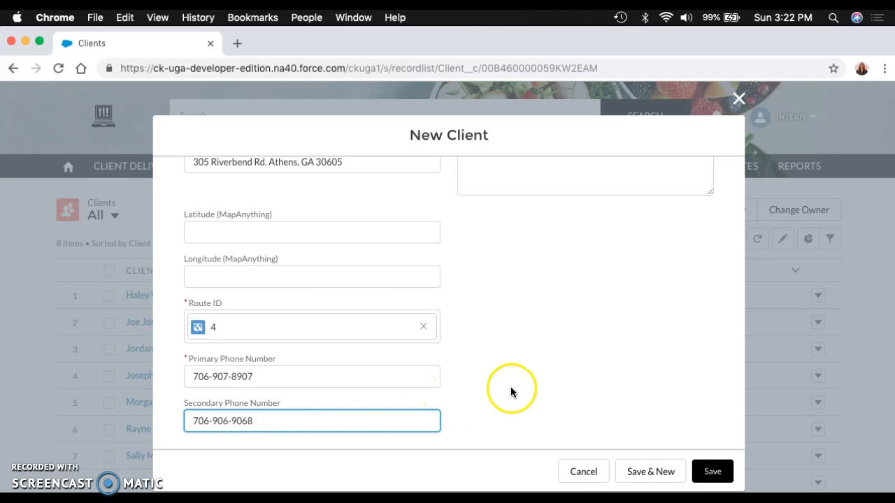
Step: Fill in the bag tag name with the client's last name followed by 4, and set the household count to 4
scroll(511, 388, "up", 10)
scroll(510, 386, "up", 2)
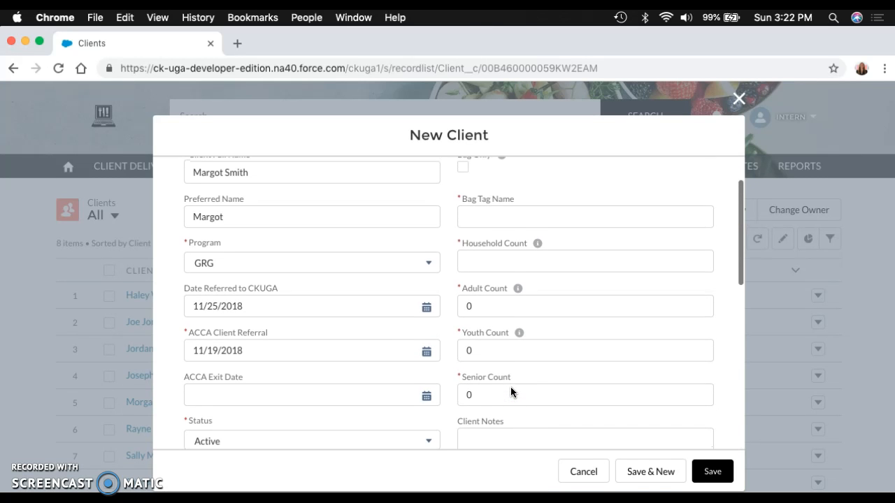
left_click(473, 217)
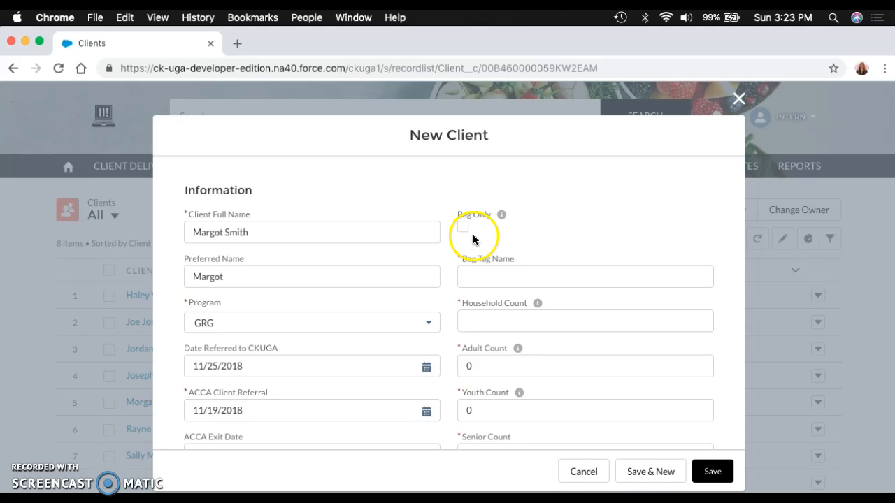
left_click(476, 274)
type("M")
key("BackSpace")
type("Smith 4")
left_click(501, 325)
type("4")
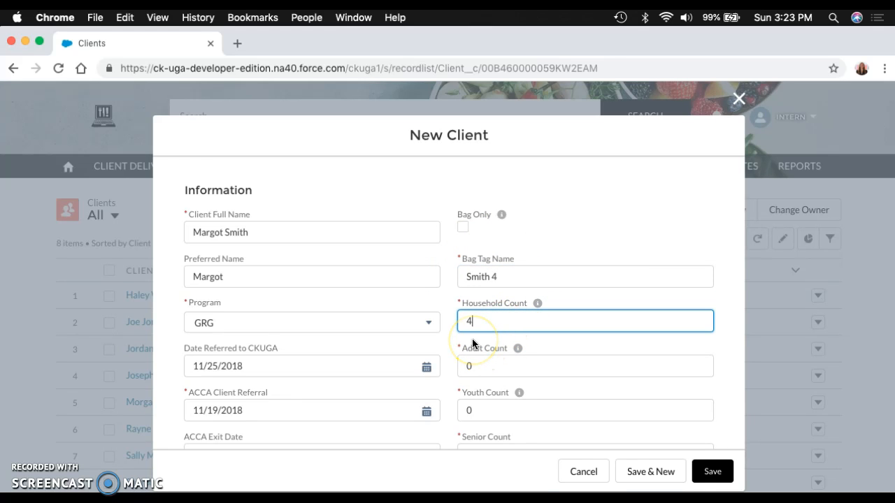
Step: Set the client's adult count to 2, youth count to 1 and senior count to 1
left_click(481, 370)
key("BackSpace")
type("2")
scroll(515, 367, "down", 2)
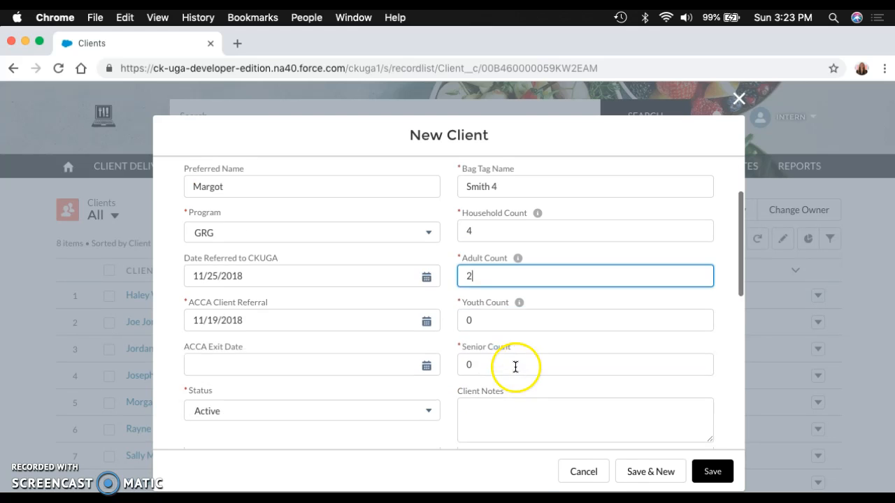
left_click(482, 317)
key("BackSpace")
type("1")
left_click(493, 363)
key("BackSpace")
type("1")
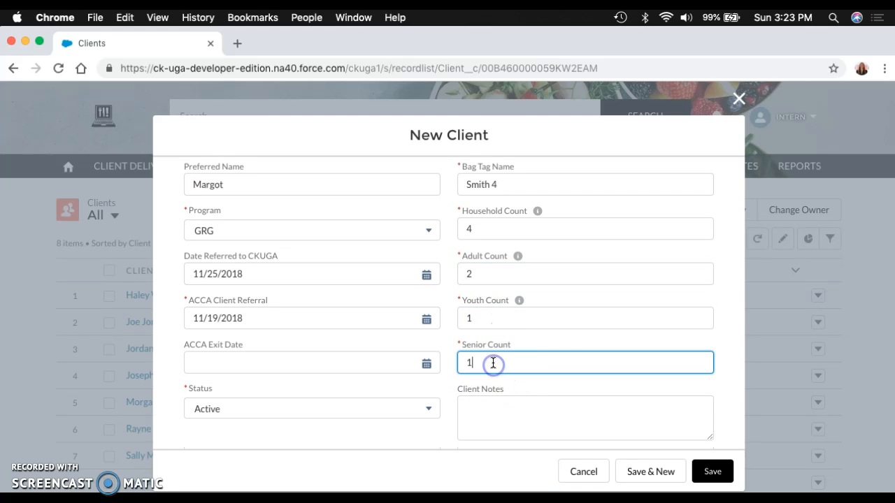
Step: Leave the client notes, diet restrictions and meal additions blank and save the new client
scroll(545, 343, "down", 4)
left_click(501, 219)
scroll(501, 218, "up", 3)
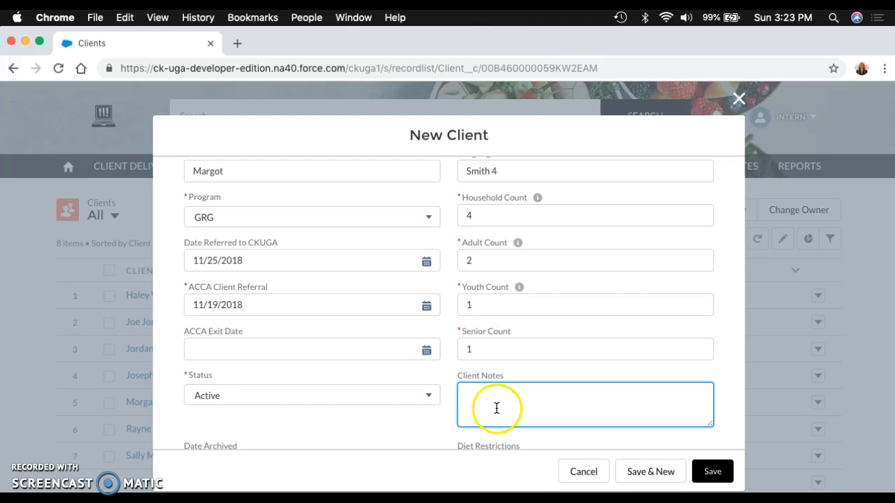
scroll(496, 407, "down", 3)
scroll(518, 312, "down", 2)
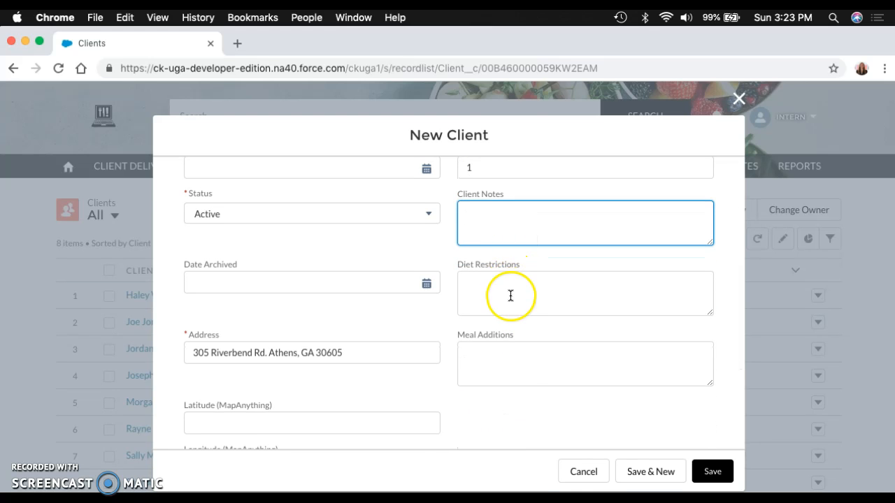
scroll(511, 368, "down", 5)
left_click(712, 471)
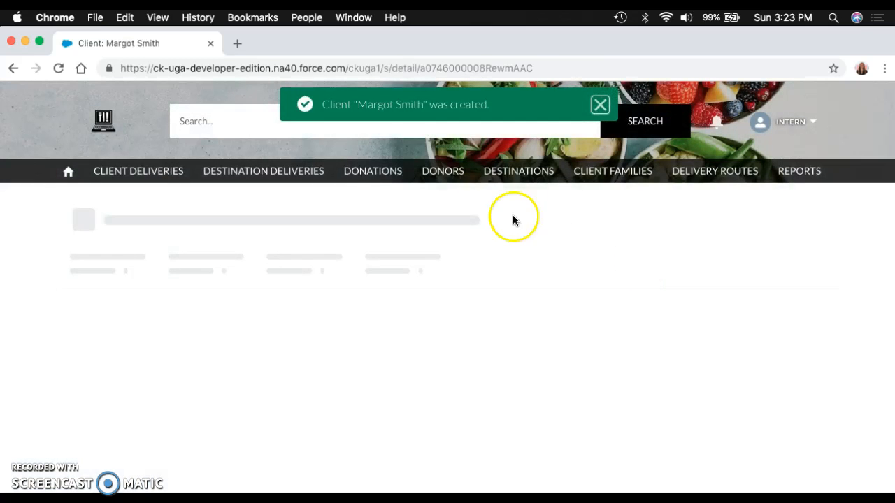
Step: Create and save a delivery route with delivery day Tuesday, neighborhood Highland River and a route ID
left_click(716, 170)
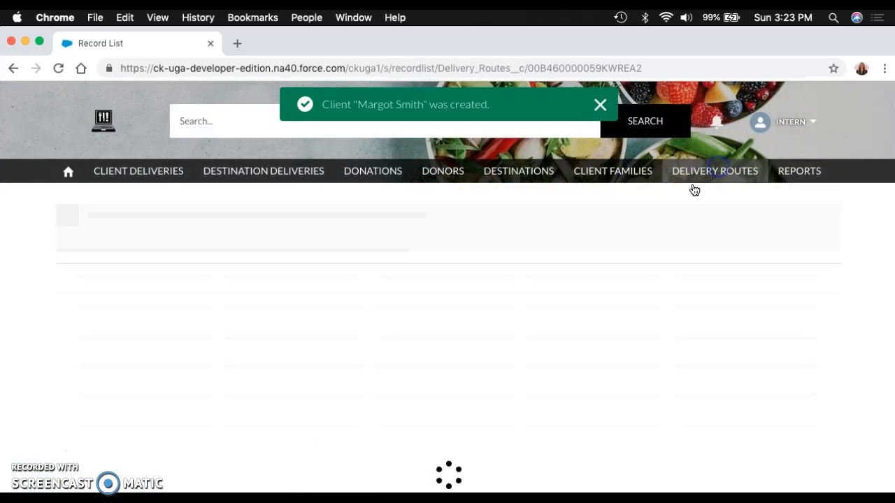
left_click(728, 213)
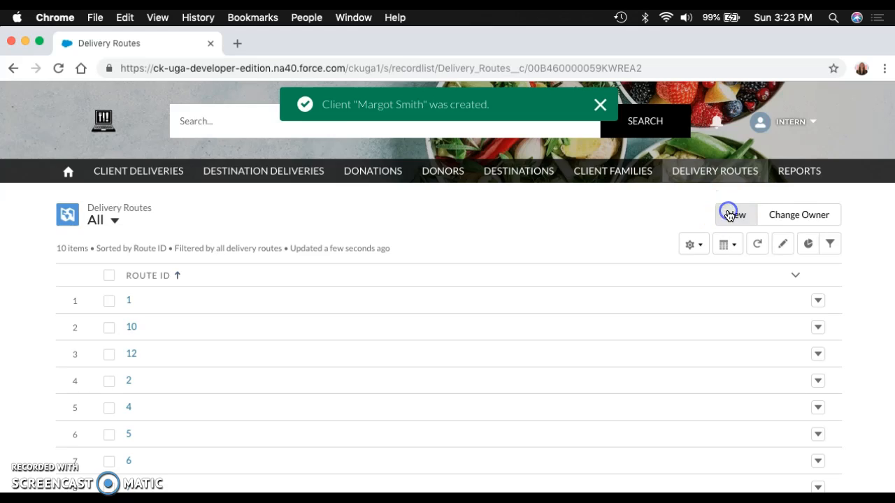
left_click(305, 277)
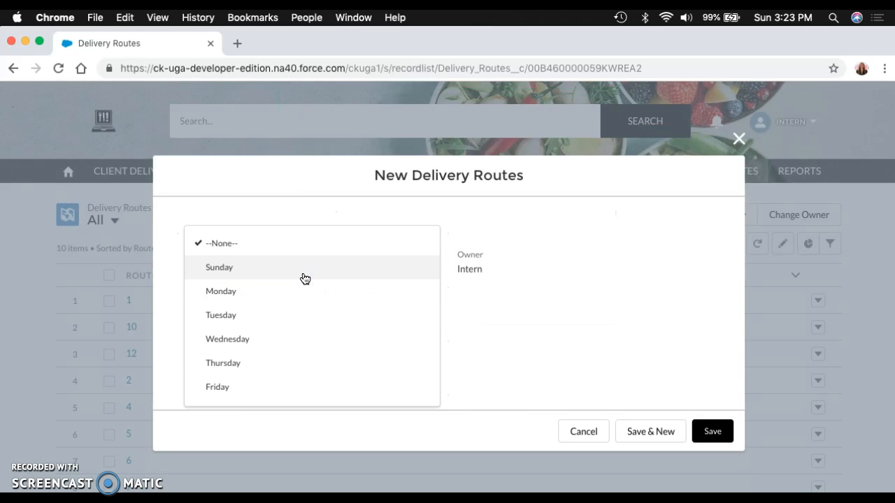
left_click(244, 317)
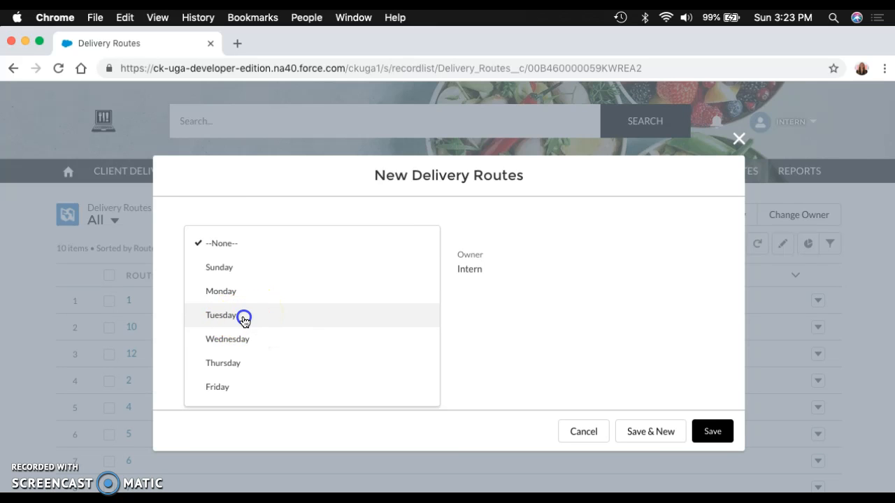
left_click(257, 317)
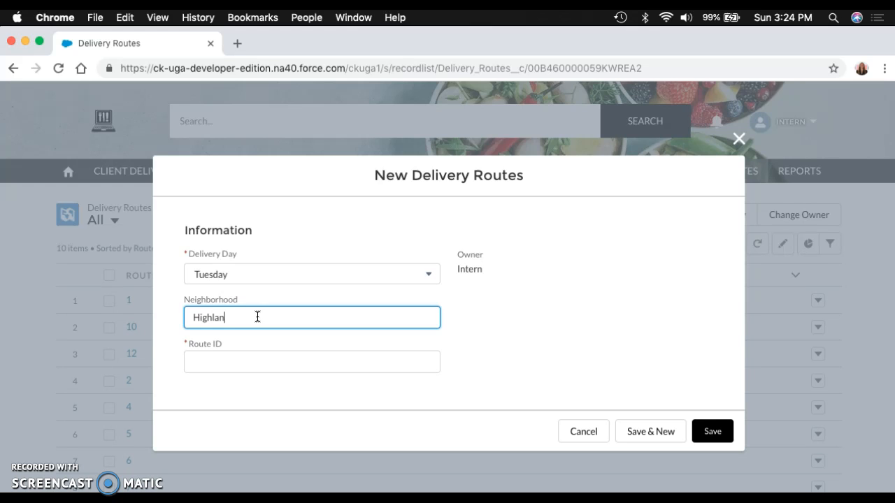
left_click(238, 359)
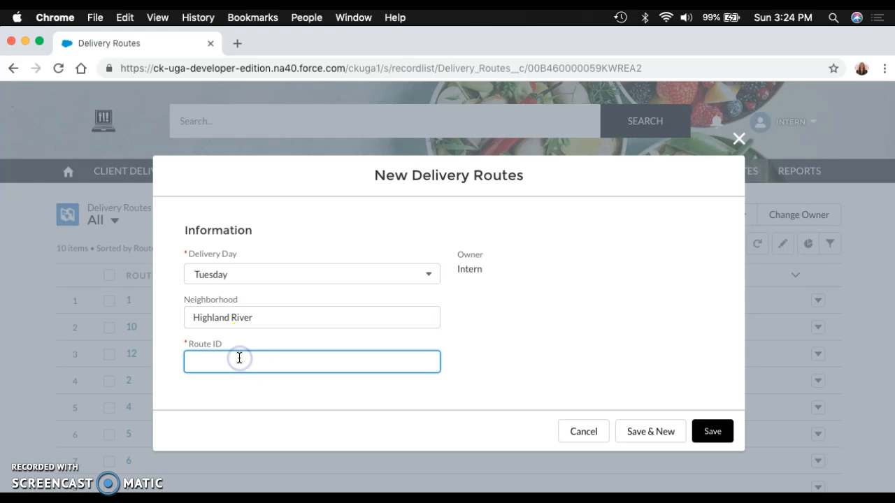
left_click(712, 430)
Step: Open the Comprehensive Food Recovery Report and review its donations by donor and food category
left_click(801, 174)
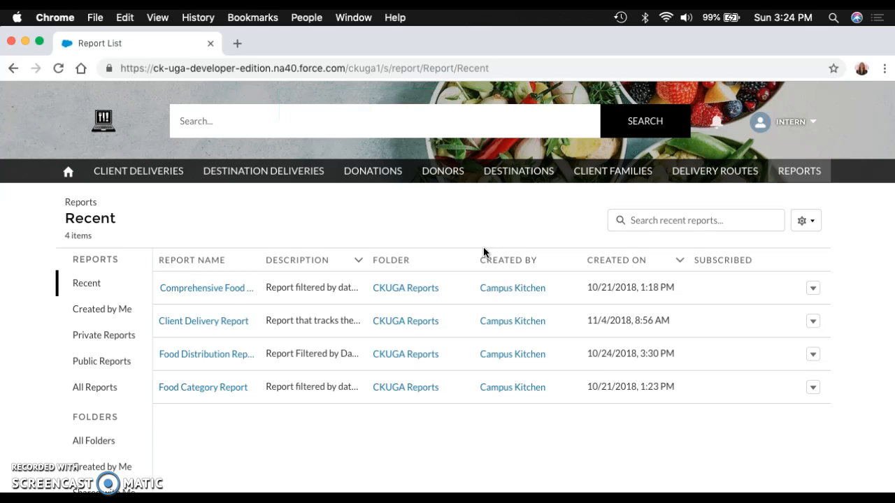
left_click(199, 289)
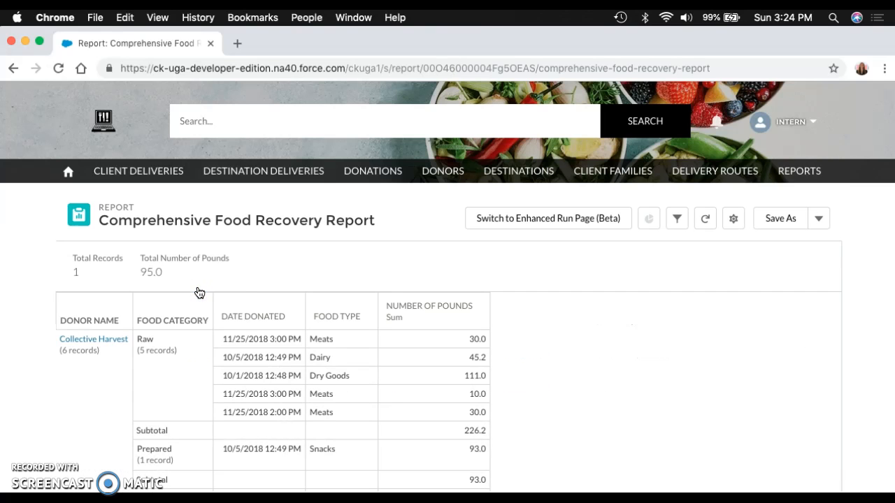
scroll(248, 342, "down", 3)
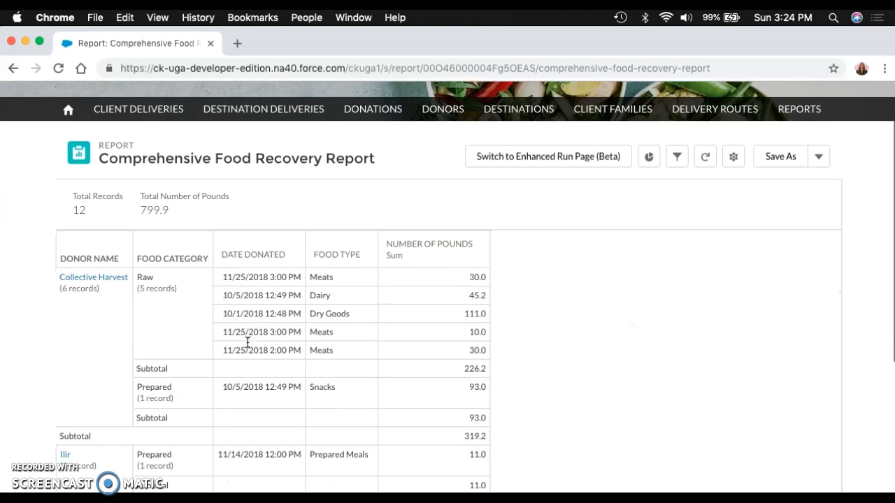
scroll(247, 342, "down", 3)
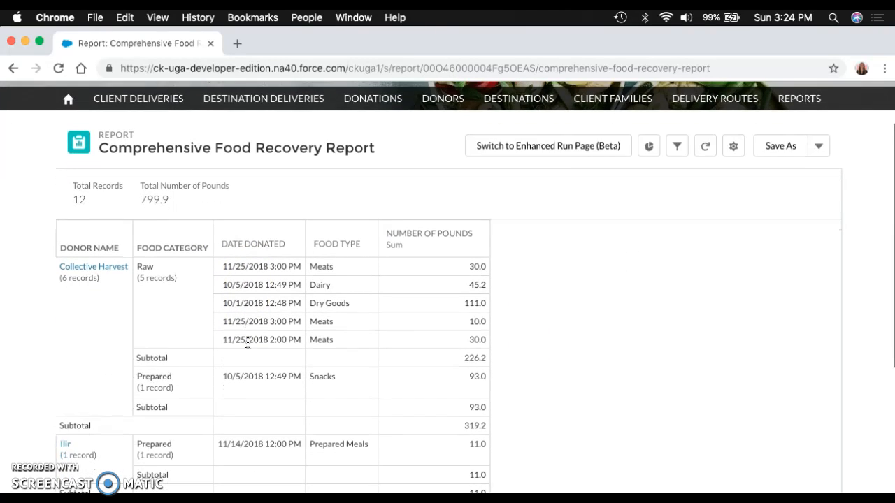
scroll(247, 343, "down", 3)
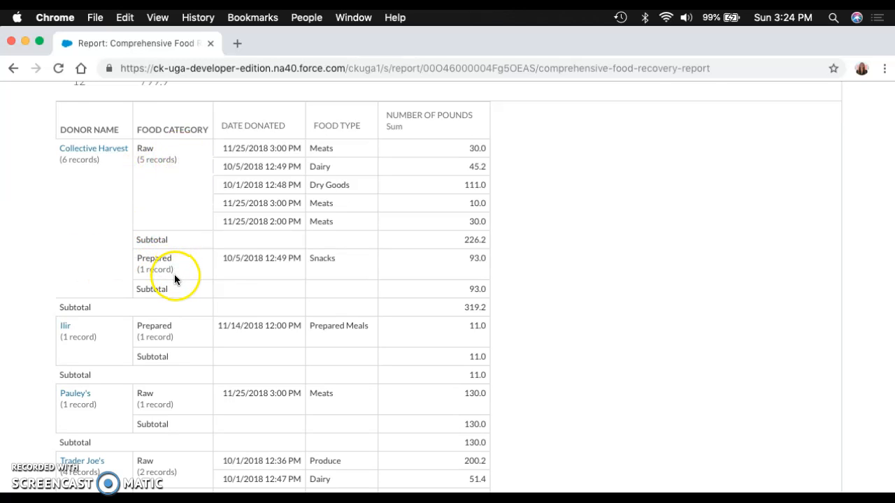
scroll(182, 269, "up", 5)
Step: Open the Client Delivery Report and review the deliveries by delivery status and make-up status
left_click(799, 171)
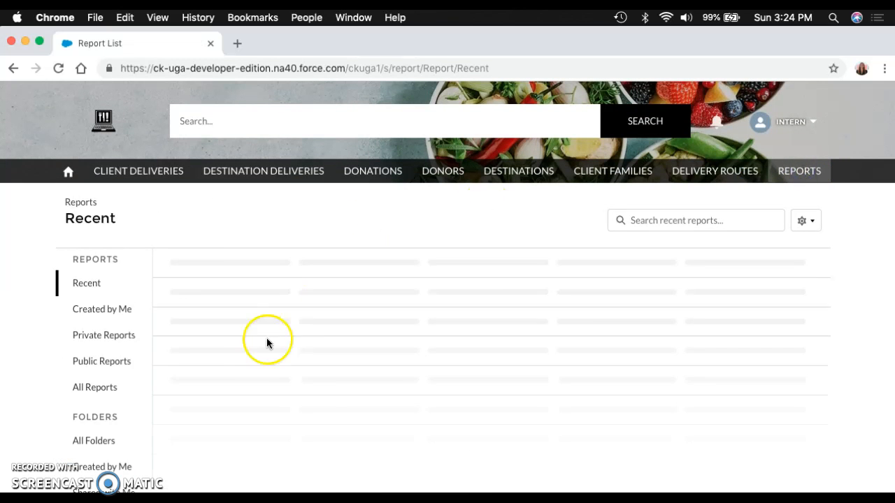
left_click(216, 321)
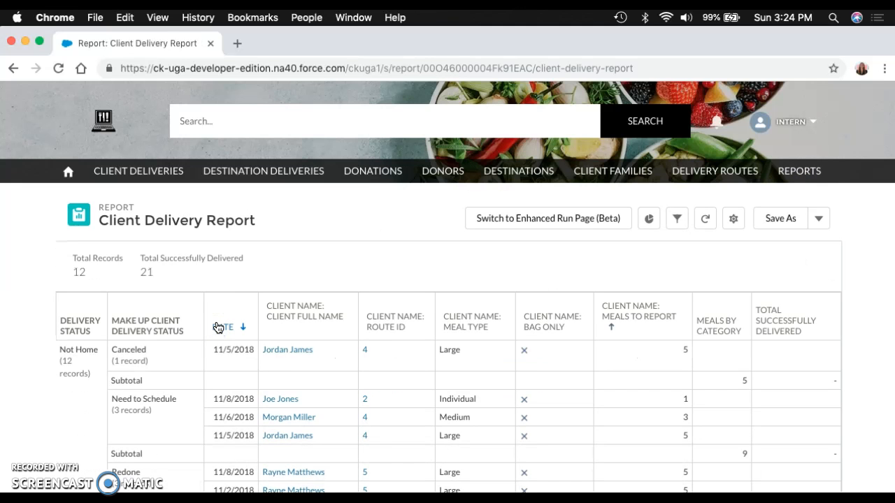
scroll(386, 369, "down", 5)
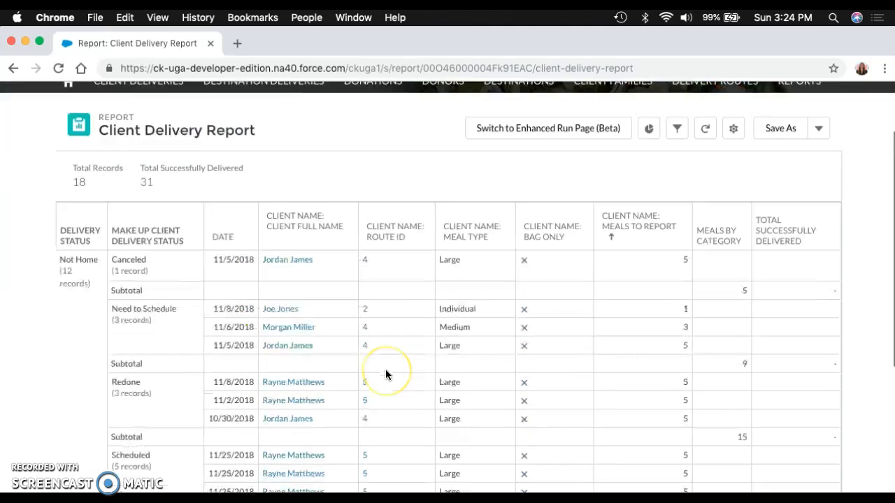
scroll(432, 344, "down", 2)
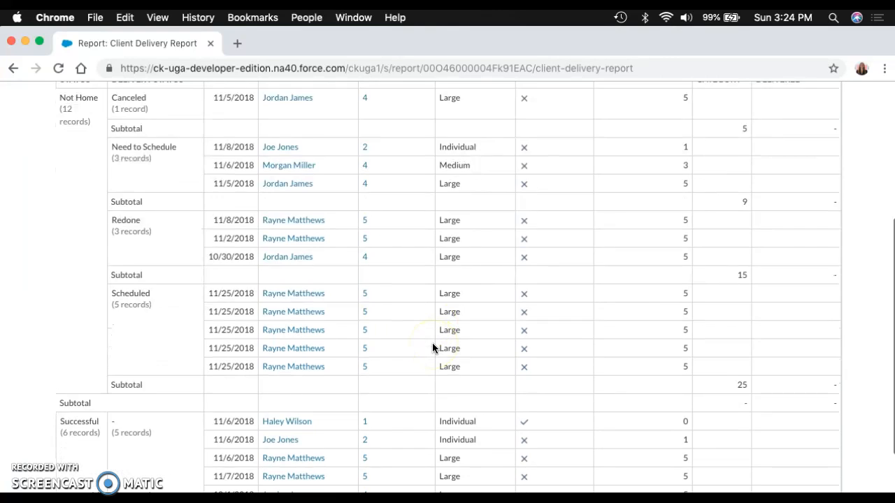
scroll(427, 347, "up", 3)
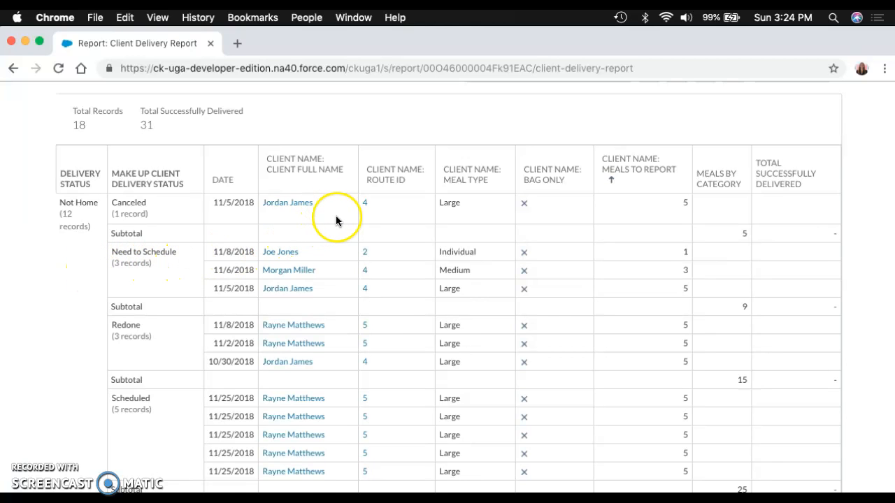
scroll(333, 213, "up", 3)
Step: Open the Food Distribution Report and review the pounds donated to each destination by date
left_click(796, 169)
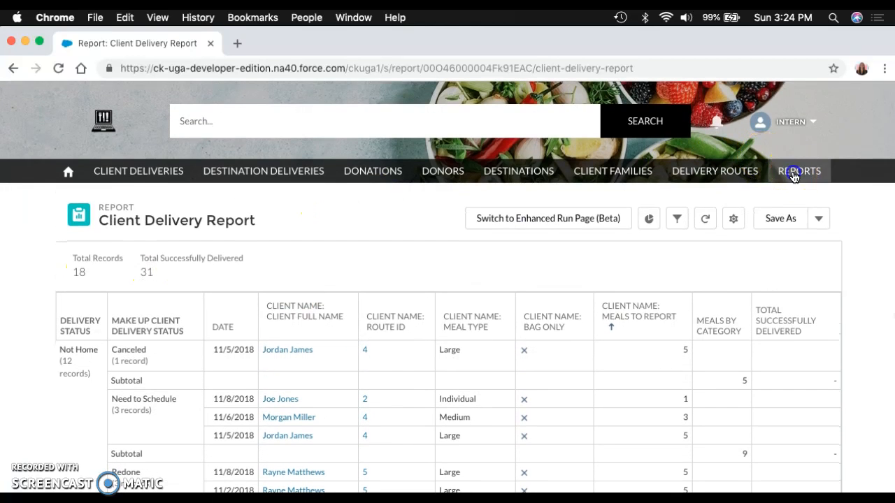
left_click(214, 358)
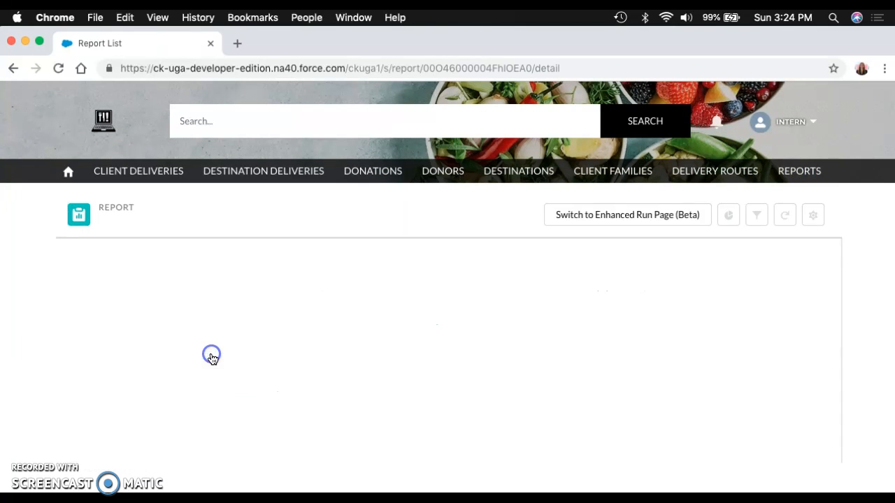
left_click(225, 361)
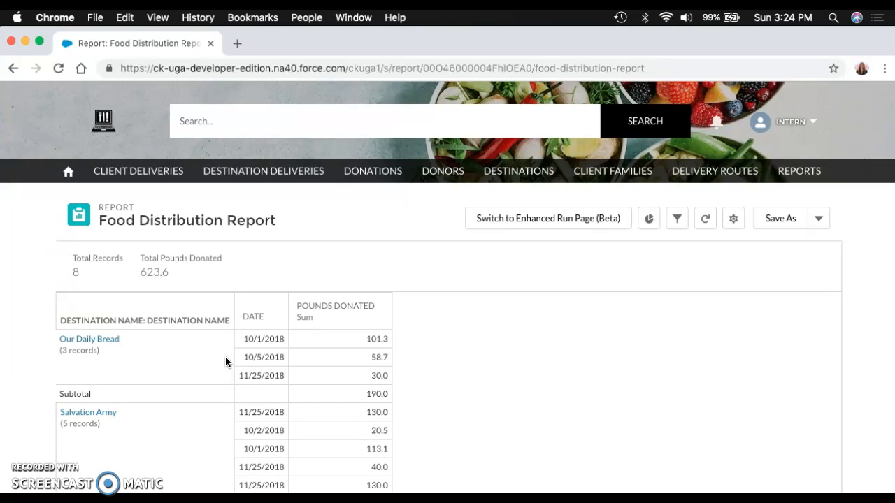
scroll(245, 349, "down", 2)
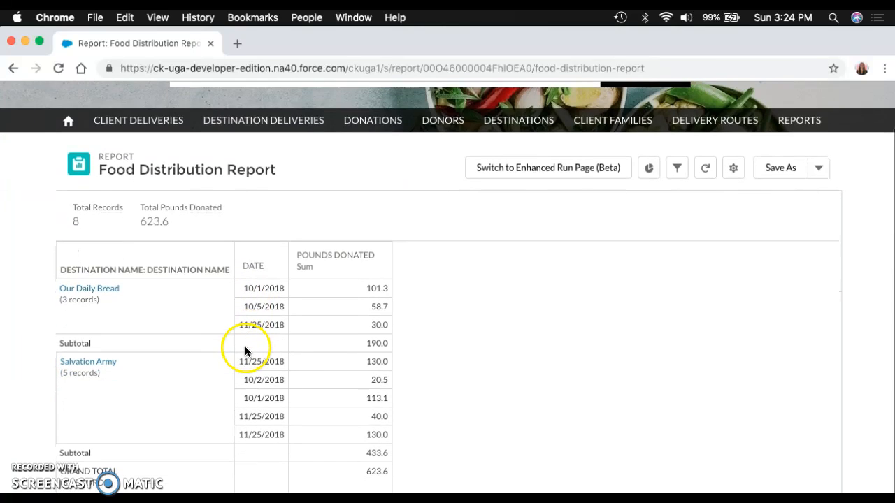
scroll(193, 299, "up", 1)
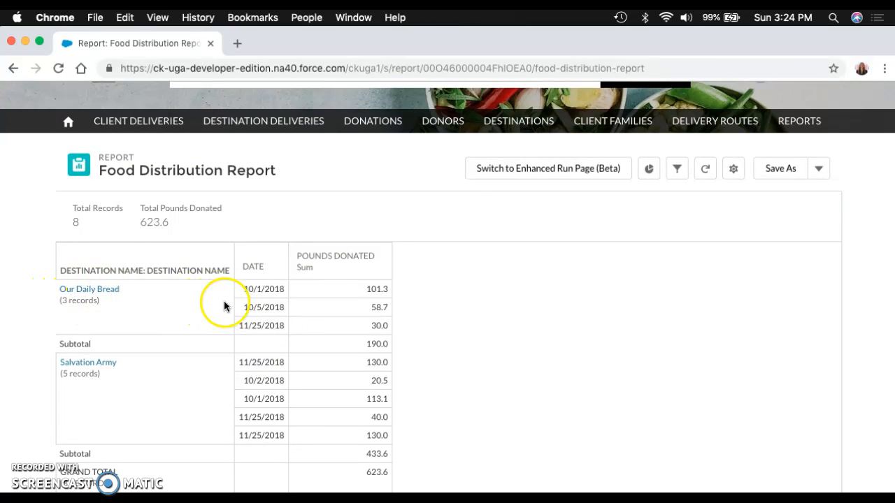
Step: Open the Food Category Report and review the donated pounds in each food category
left_click(781, 120)
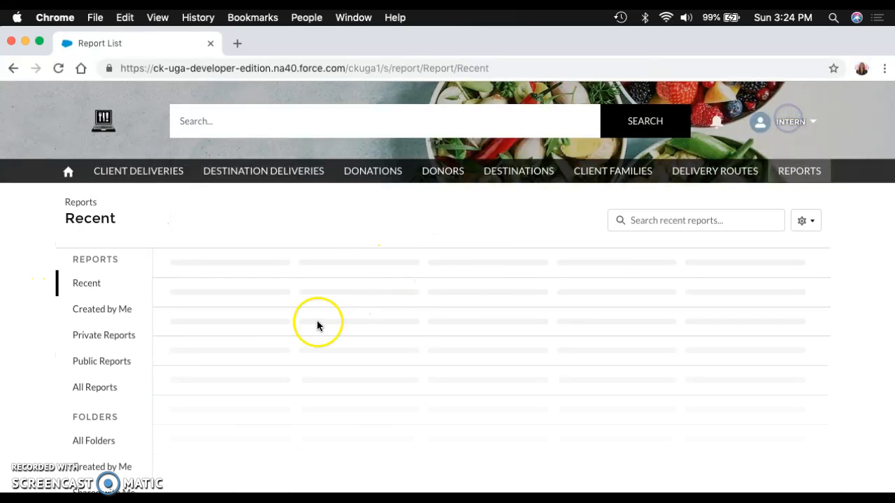
left_click(233, 389)
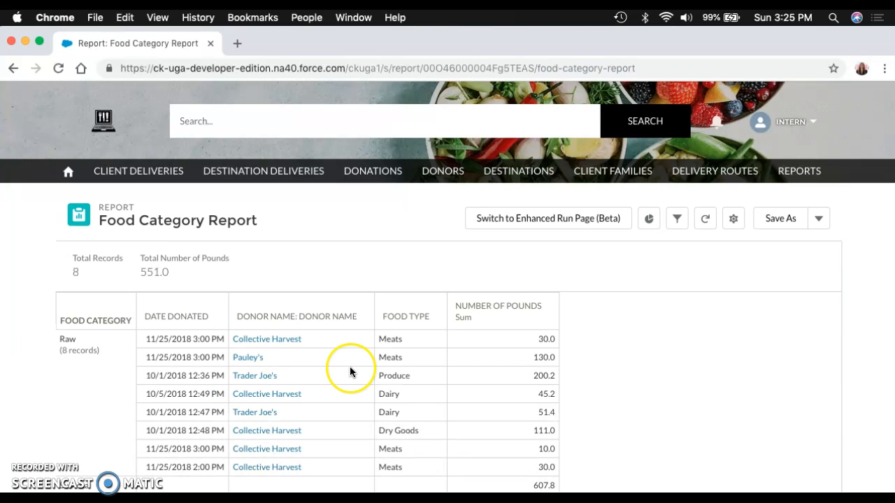
scroll(349, 369, "down", 2)
scroll(349, 371, "down", 3)
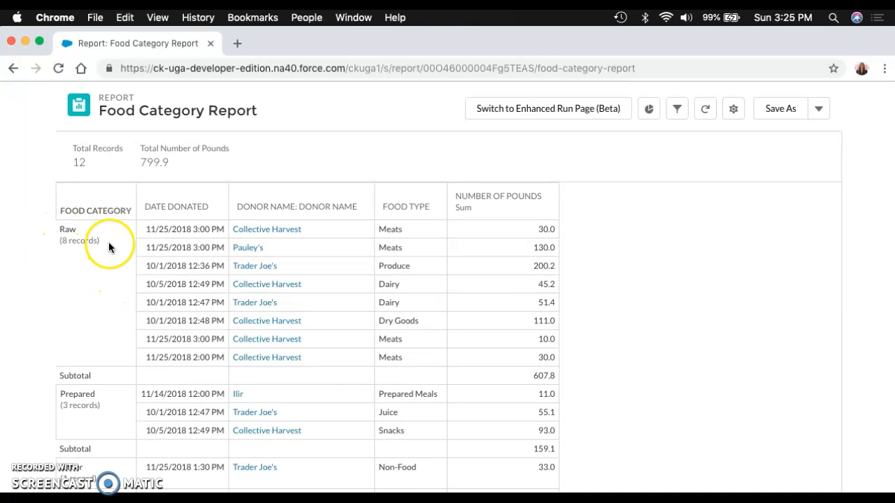
scroll(98, 247, "down", 2)
scroll(108, 248, "up", 5)
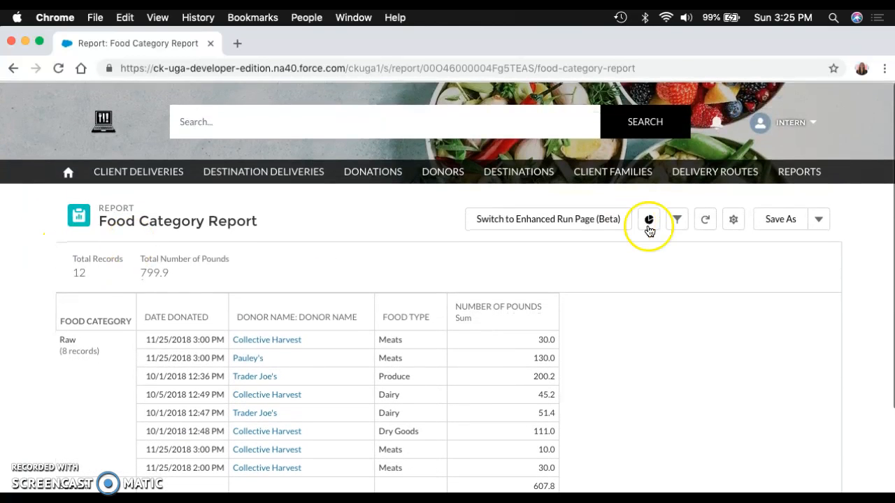
Step: Leave the report, view the Client Deliveries list and return to the community site's home page
left_click(797, 174)
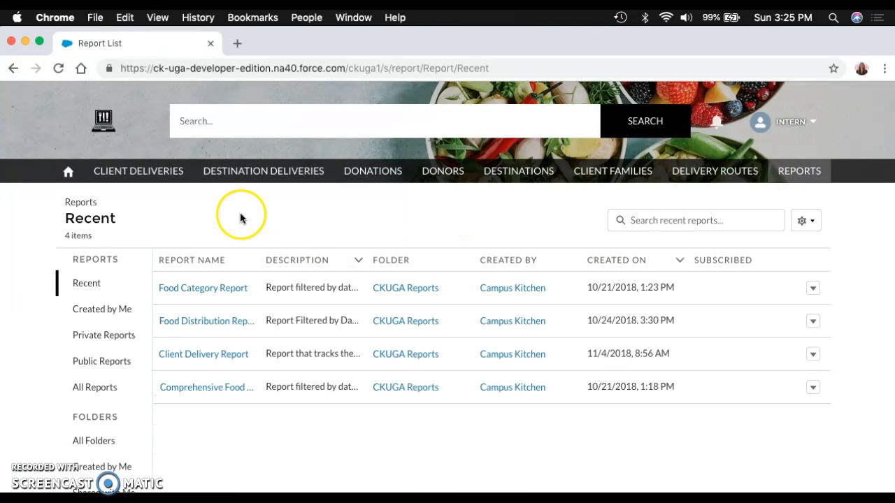
left_click(165, 175)
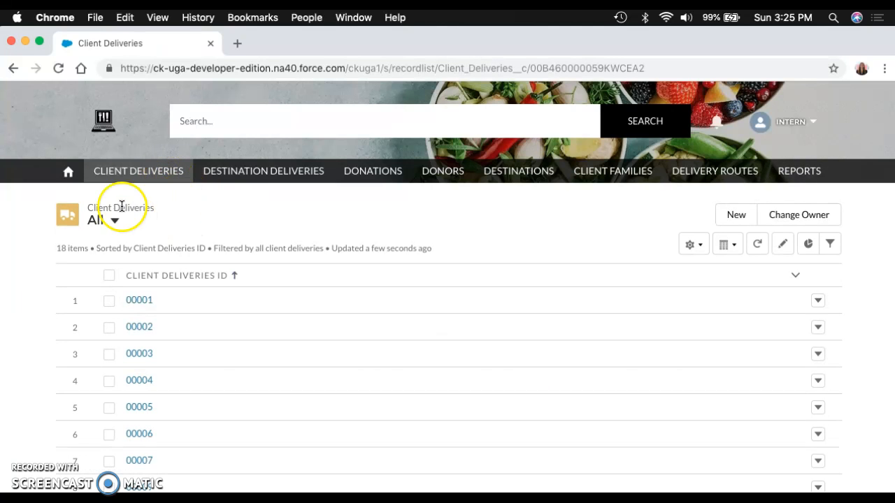
left_click(69, 174)
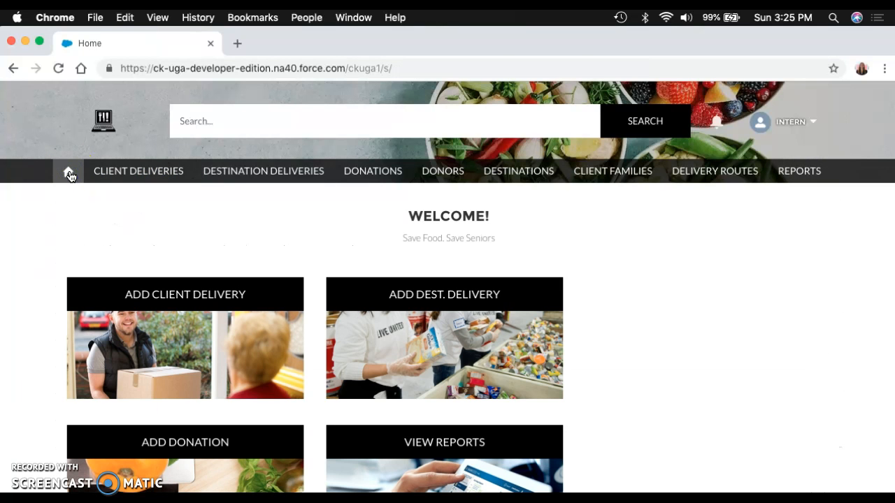